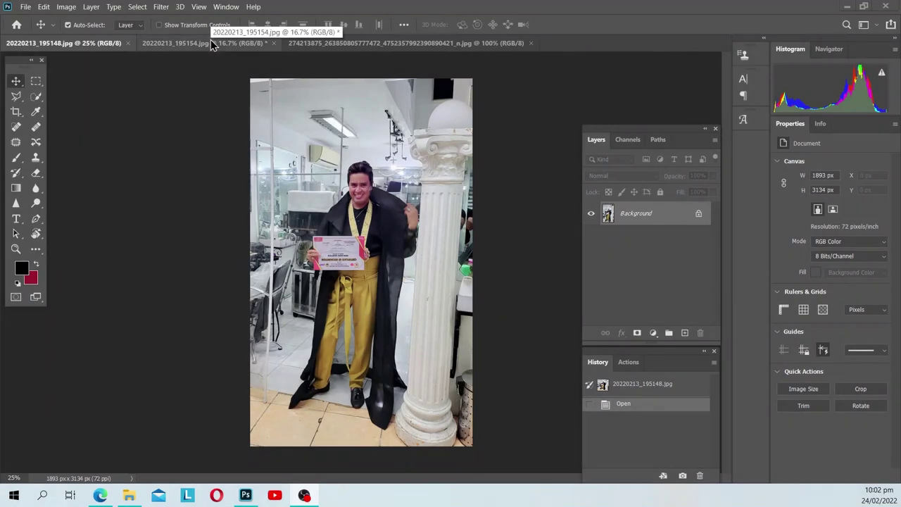
Copy a large rectangular region of the second photo into the first photo as a new layer
click(181, 46)
click(36, 81)
drag(287, 160, 466, 392)
key(ctrl+c)
click(65, 43)
key(ctrl+v)
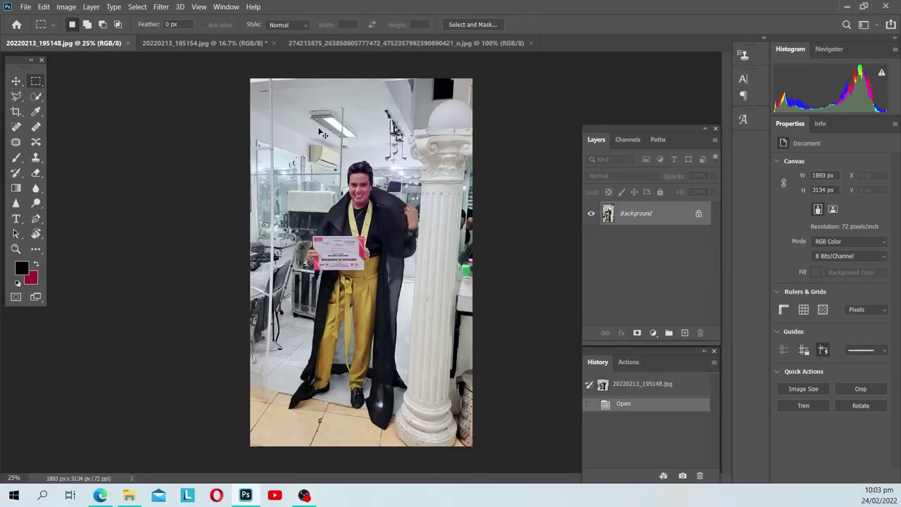
Shift the pasted Layer 1 left and lower its fill to 34%
click(16, 81)
drag(360, 268, 344, 267)
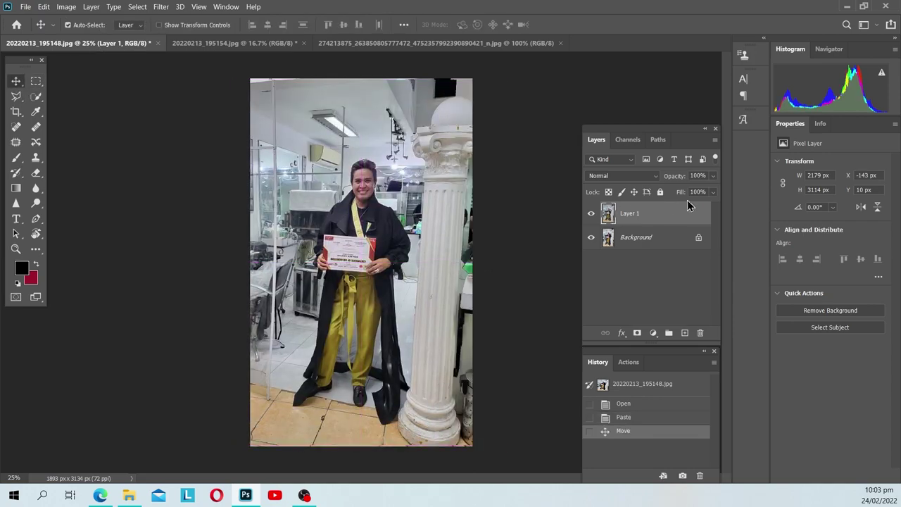
click(712, 191)
drag(713, 206, 676, 211)
drag(355, 190, 455, 192)
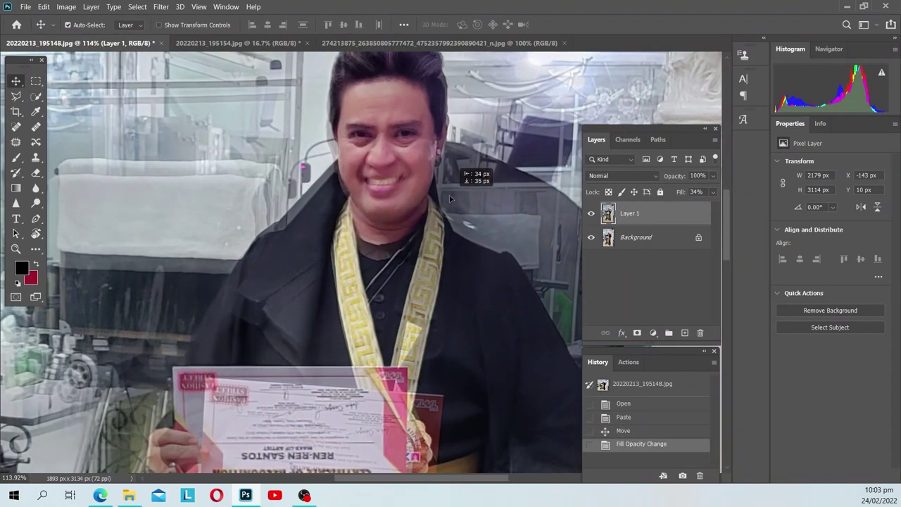
Line up the pasted face over the original face, fit the image in view, and add a layer mask
drag(455, 197, 446, 199)
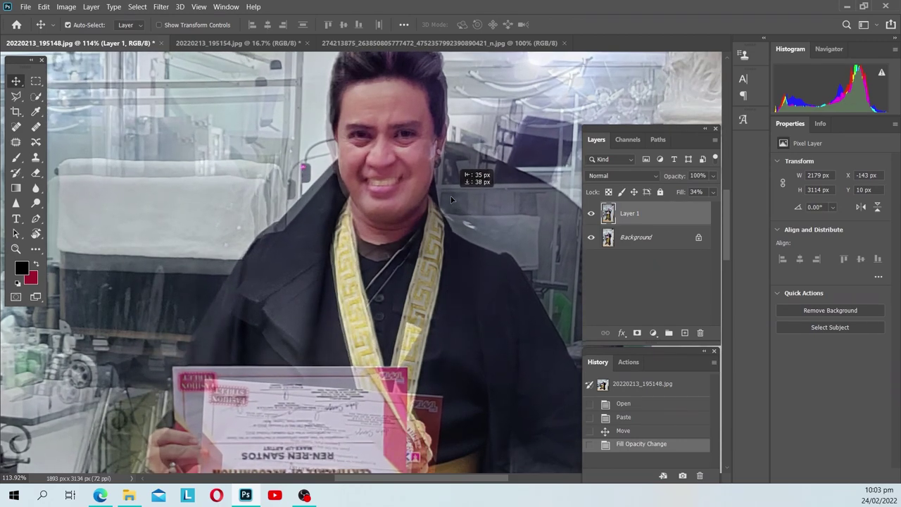
drag(446, 200, 472, 210)
key(ctrl+0)
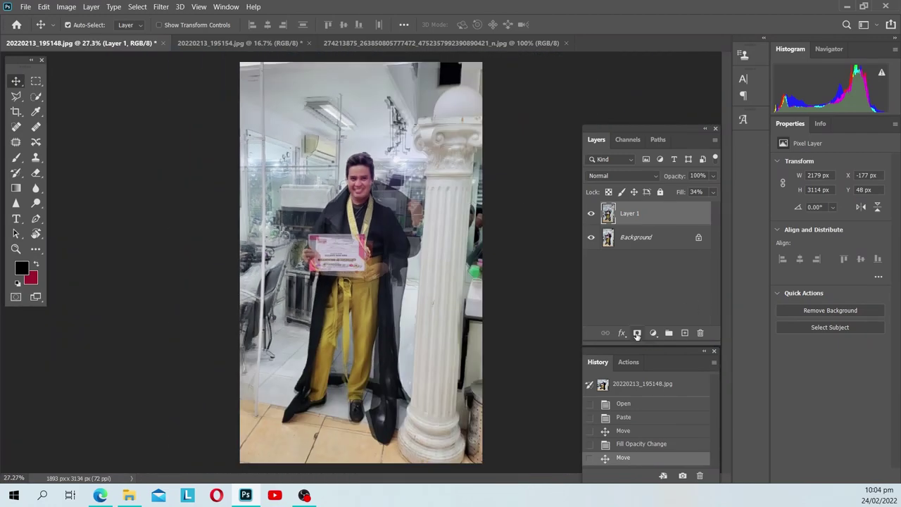
click(637, 334)
Paint the mask black with a 700 px brush to hide most of Layer 1, and raise its fill to 99%
key(b)
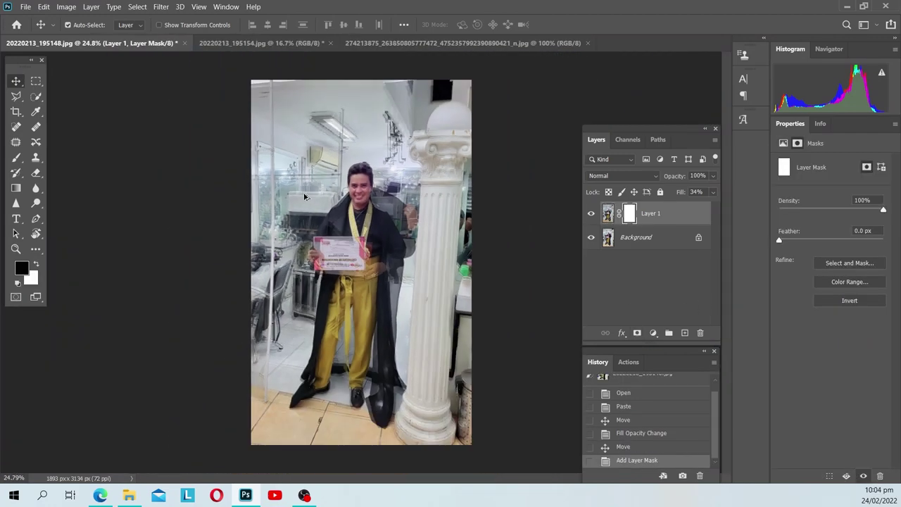
key(bracketright)
key(bracketright)
key(bracketright)
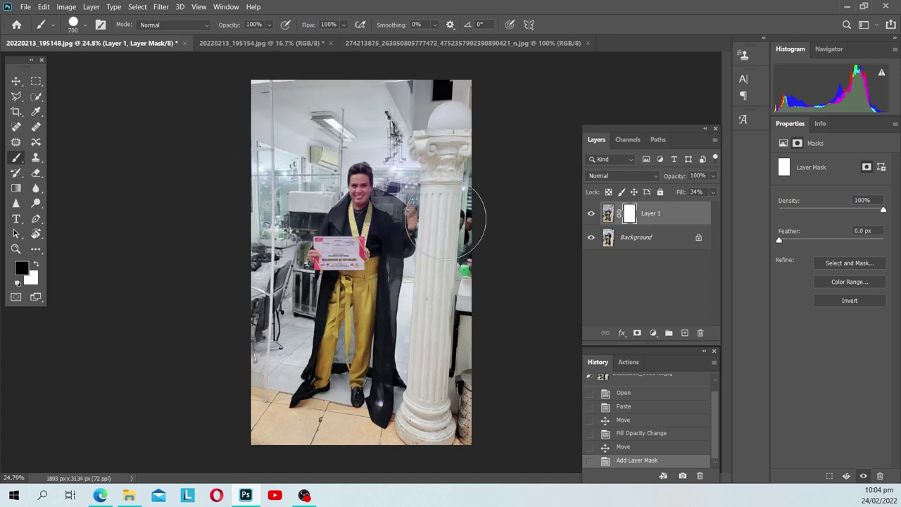
drag(422, 265, 373, 289)
click(88, 23)
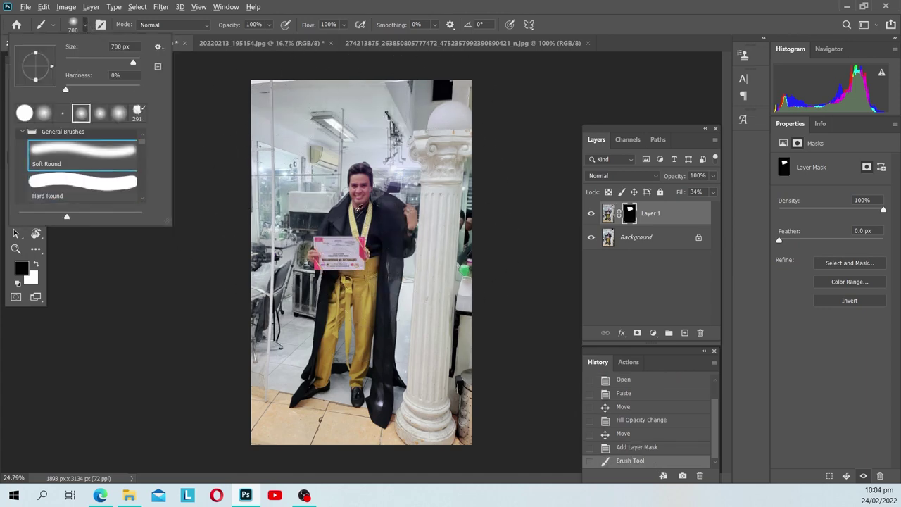
scroll(360, 214, up, 2)
drag(680, 191, 725, 192)
scroll(350, 191, up, 2)
scroll(350, 192, up, 1)
Mask the areas around the head and above the shoulder with a 150 px brush
key(bracketleft)
key(bracketleft)
key(bracketleft)
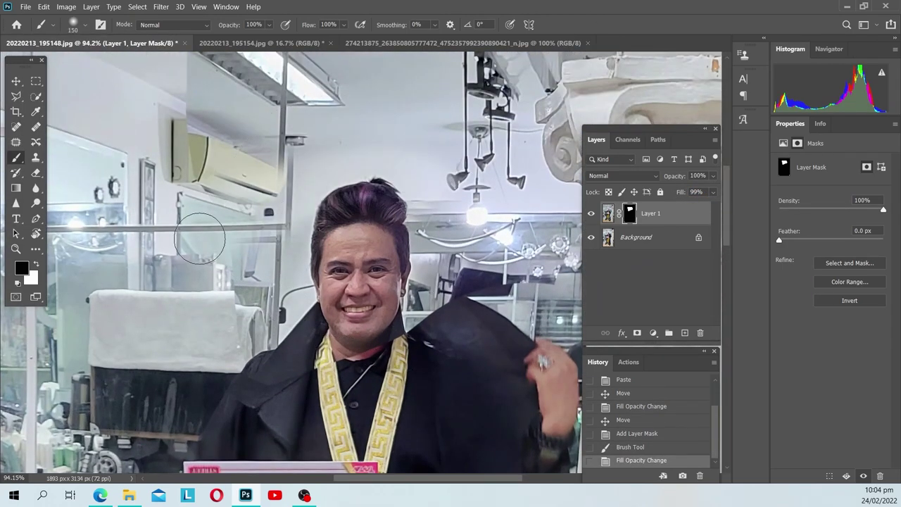
drag(368, 176, 298, 116)
scroll(565, 78, up, 2)
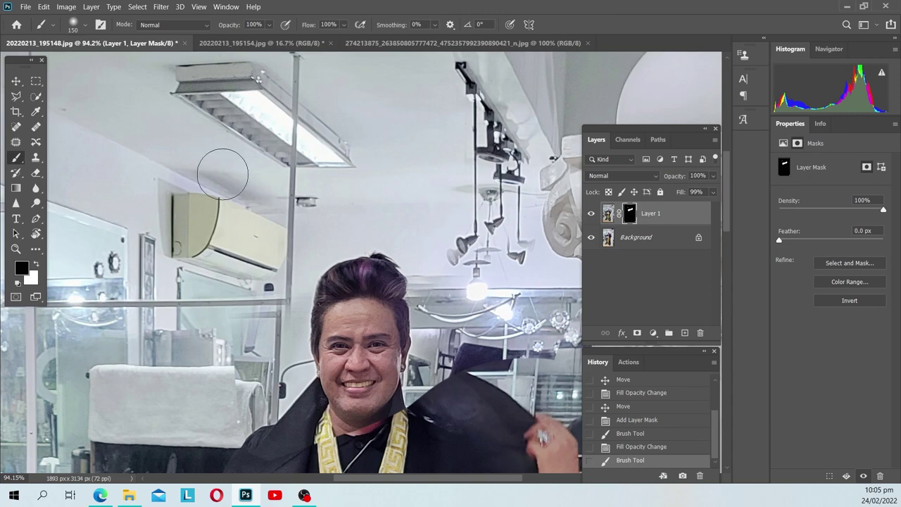
scroll(316, 169, down, 3)
drag(299, 225, 231, 256)
drag(491, 273, 507, 140)
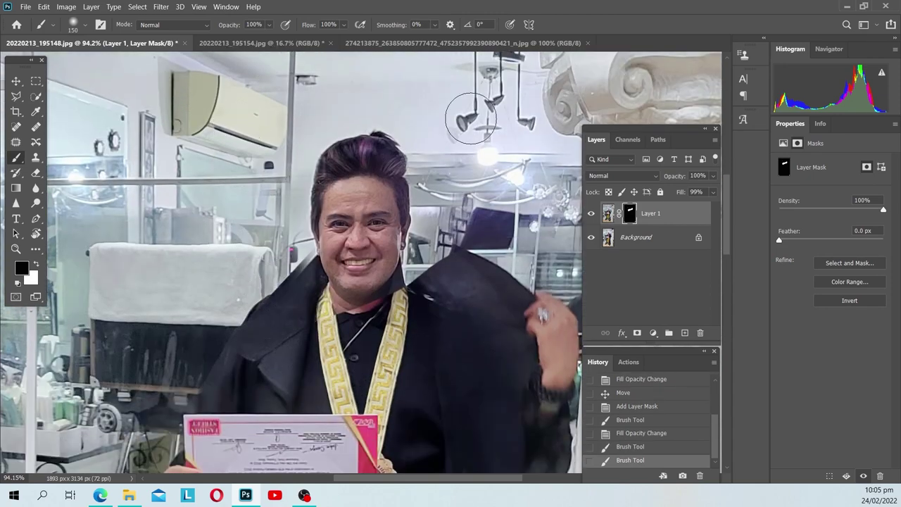
scroll(309, 262, up, 3)
Refine the mask around the head, right shoulder and hair edge with 70, 40 and 20 px brushes
key(bracketleft)
key(bracketleft)
key(bracketleft)
drag(310, 232, 292, 212)
key(bracketleft)
key(bracketleft)
key(bracketleft)
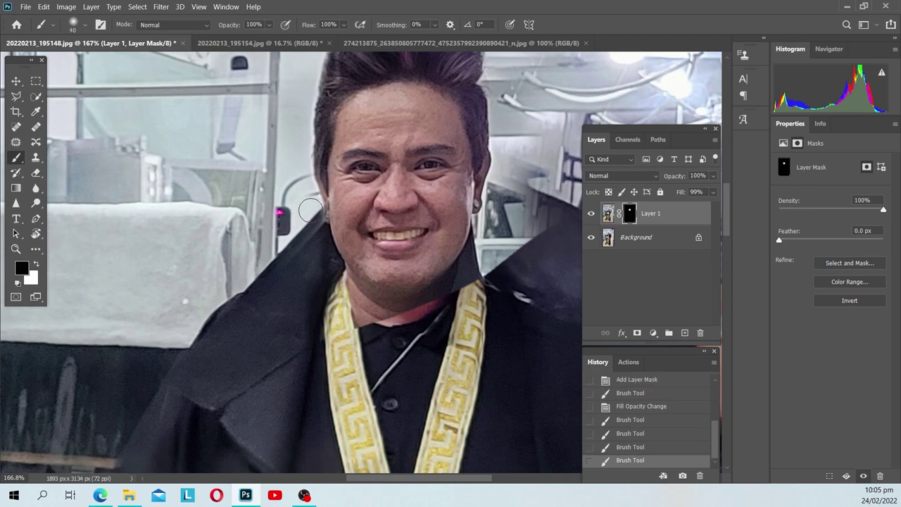
mouse_move(492, 275)
mouse_down()
mouse_move(508, 202)
mouse_move(499, 247)
mouse_up()
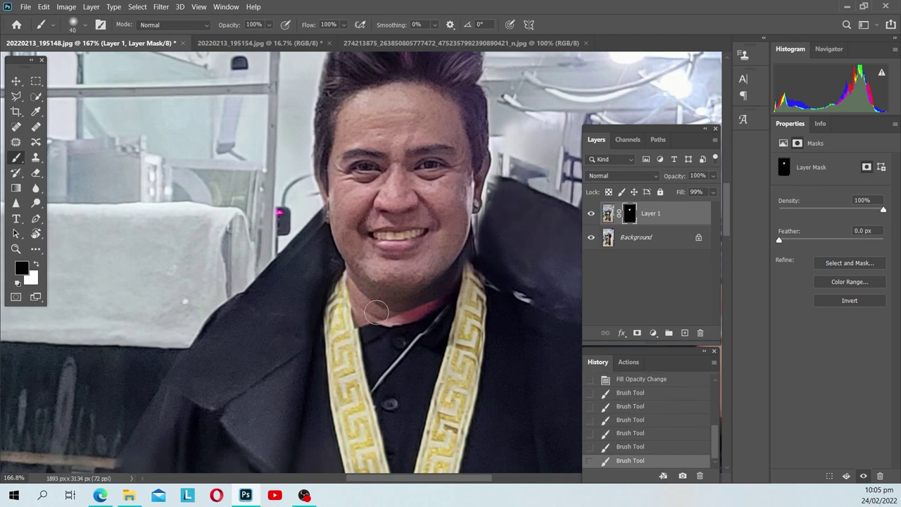
scroll(279, 140, up, 3)
key(bracketleft)
key(bracketleft)
key(bracketleft)
mouse_move(325, 225)
mouse_down()
mouse_move(370, 269)
mouse_move(355, 266)
mouse_up()
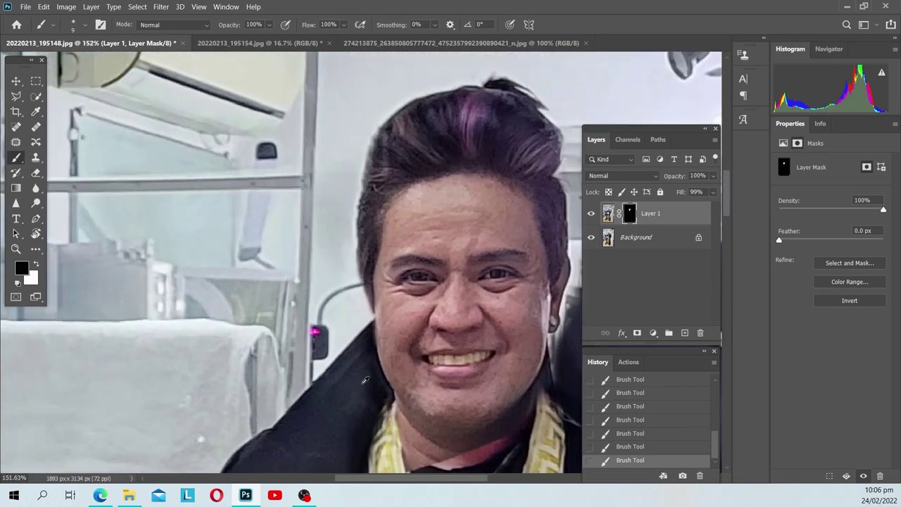
Mask the neck and collar edge at 40 px, then the earlobe down to the jaw at 20 px
scroll(380, 387, down, 3)
key(bracketright)
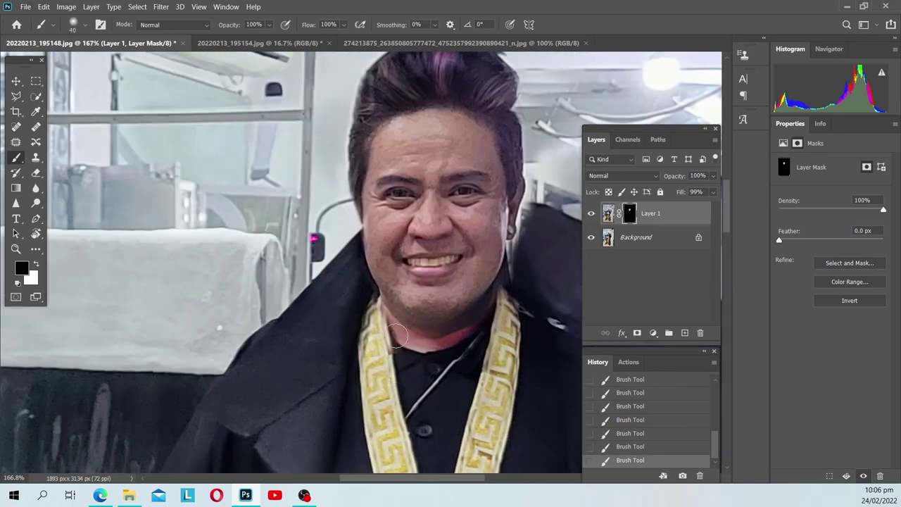
drag(514, 287, 515, 282)
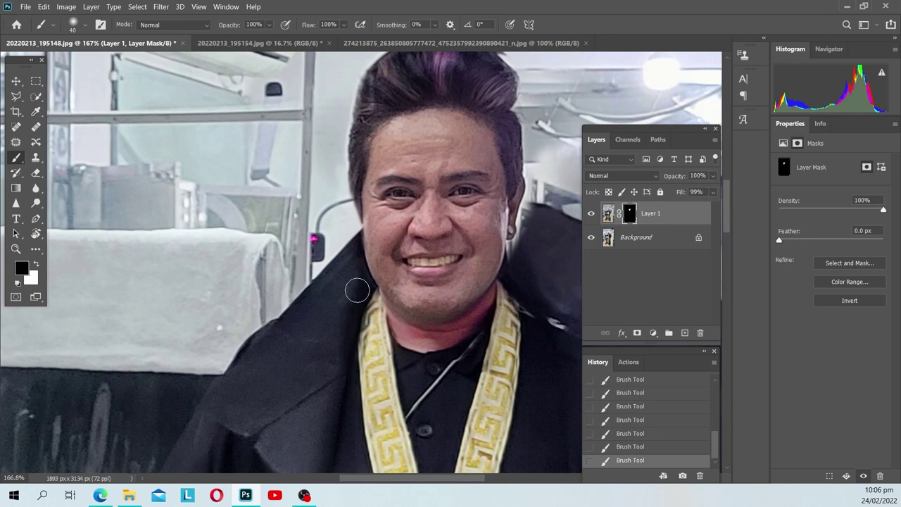
scroll(465, 361, up, 2)
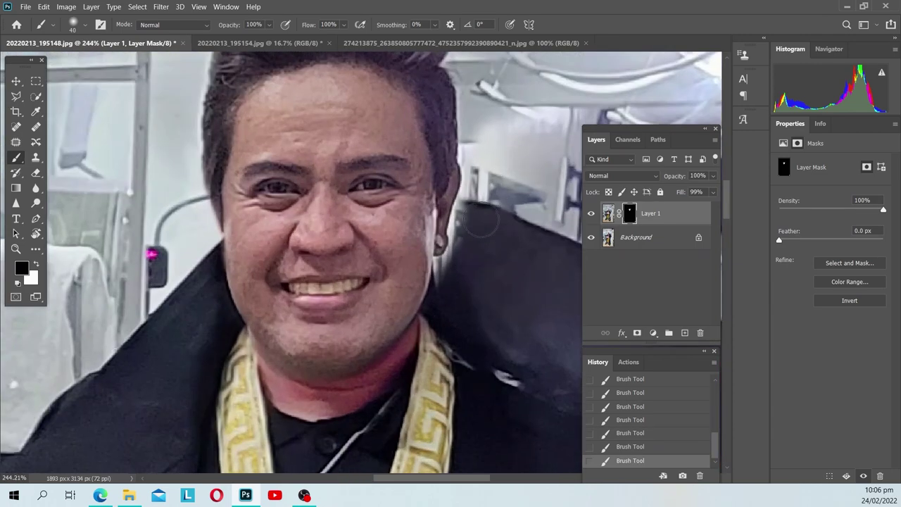
scroll(454, 278, up, 2)
scroll(423, 247, up, 2)
key(bracketleft)
key(bracketleft)
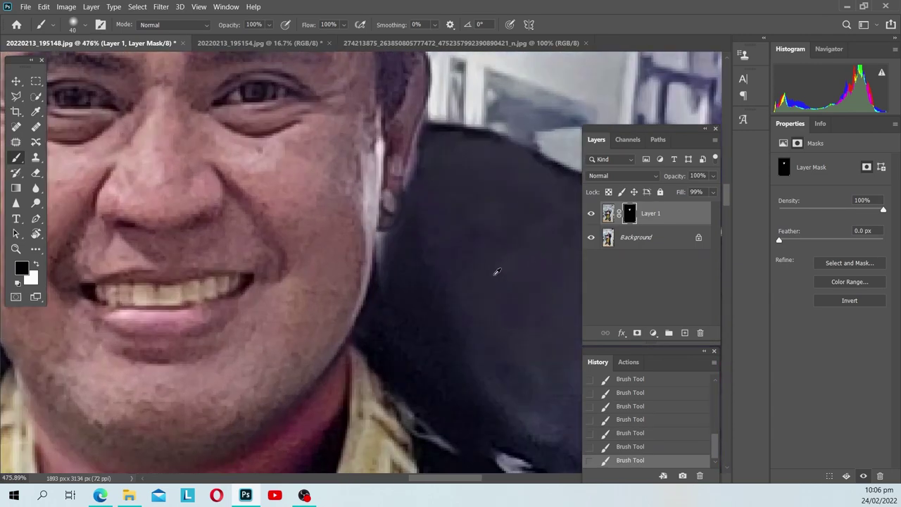
drag(387, 242, 421, 176)
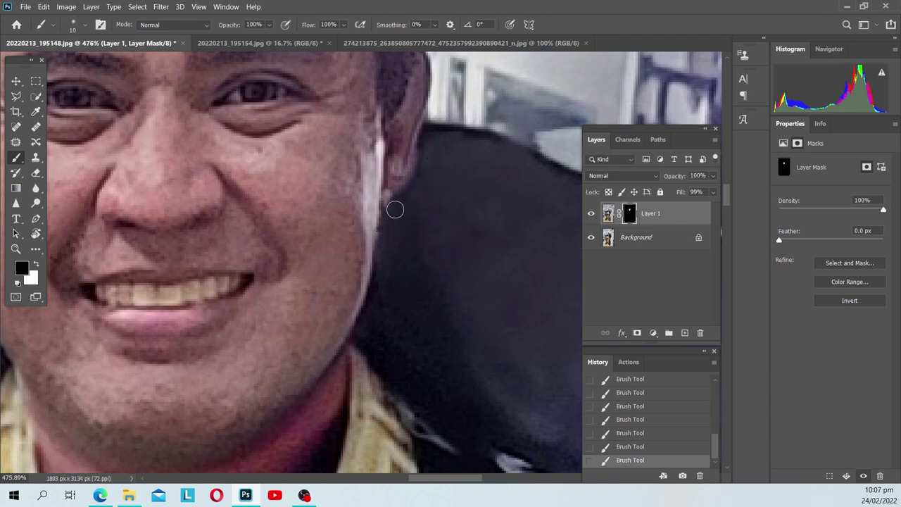
Paint white to restore part of the ear edge, then return to painting black
click(36, 263)
drag(422, 113, 399, 168)
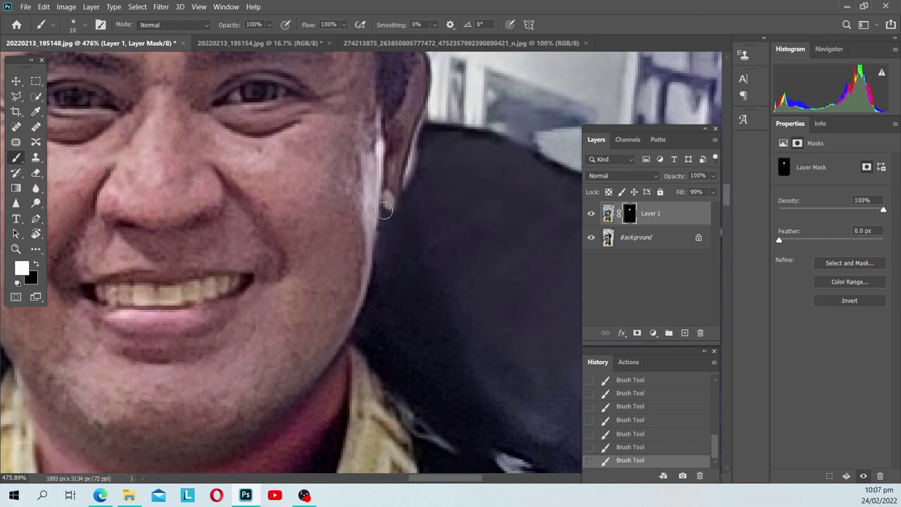
scroll(414, 142, down, 5)
scroll(344, 209, up, 5)
click(37, 263)
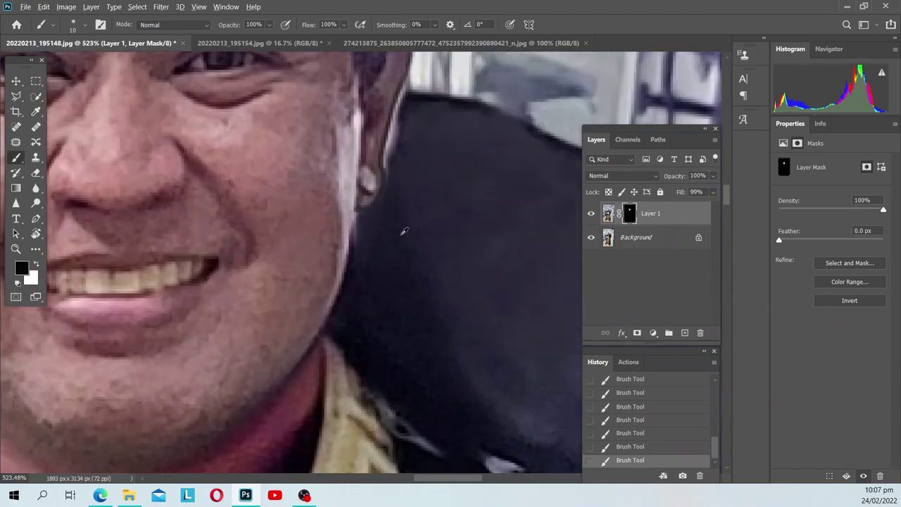
Bring the top of the hair into view and enlarge the brush to 90 px
scroll(365, 223, up, 2)
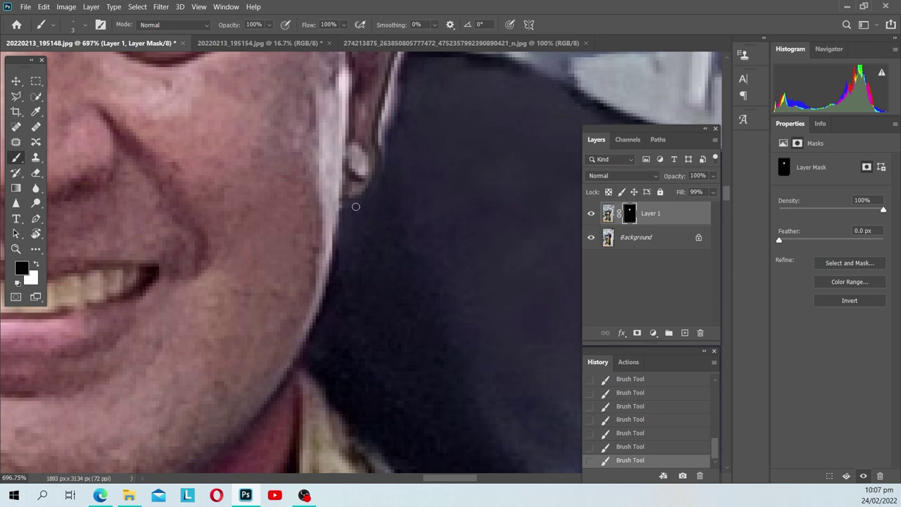
scroll(391, 156, down, 3)
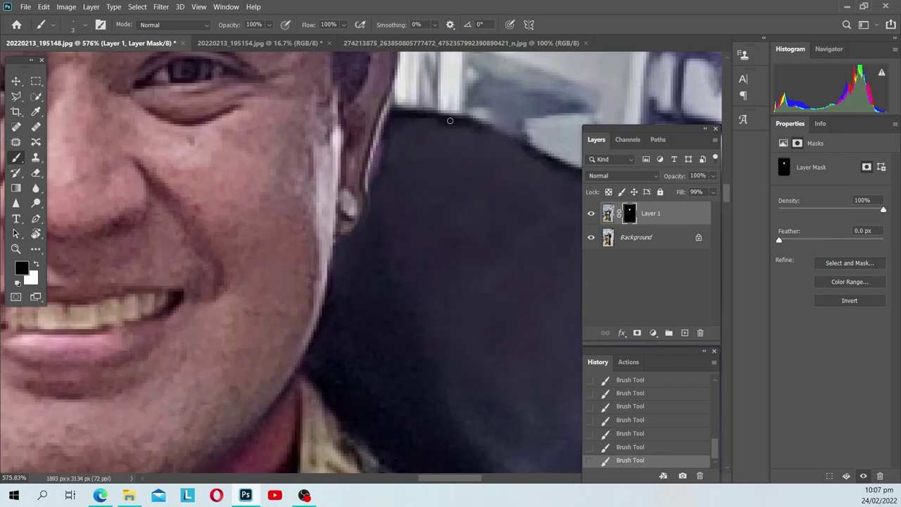
scroll(399, 112, up, 2)
scroll(406, 114, down, 3)
scroll(460, 190, down, 1)
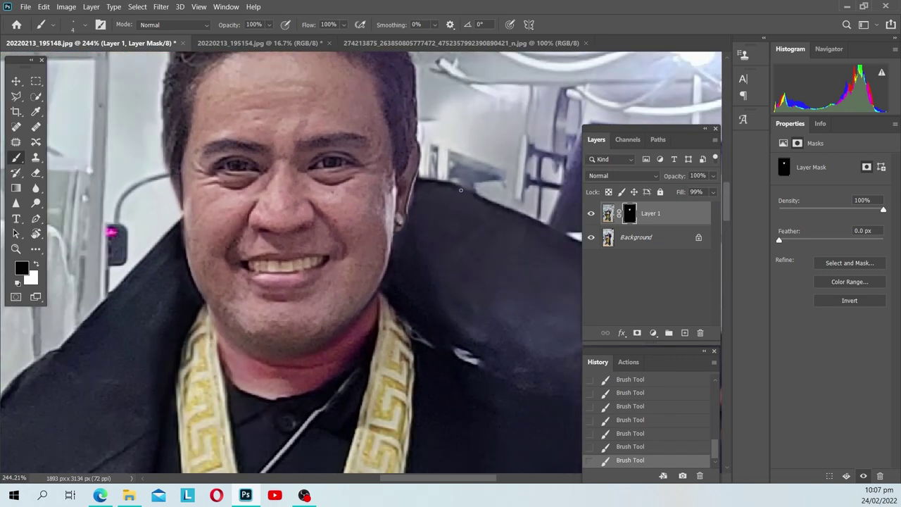
drag(428, 117, 441, 211)
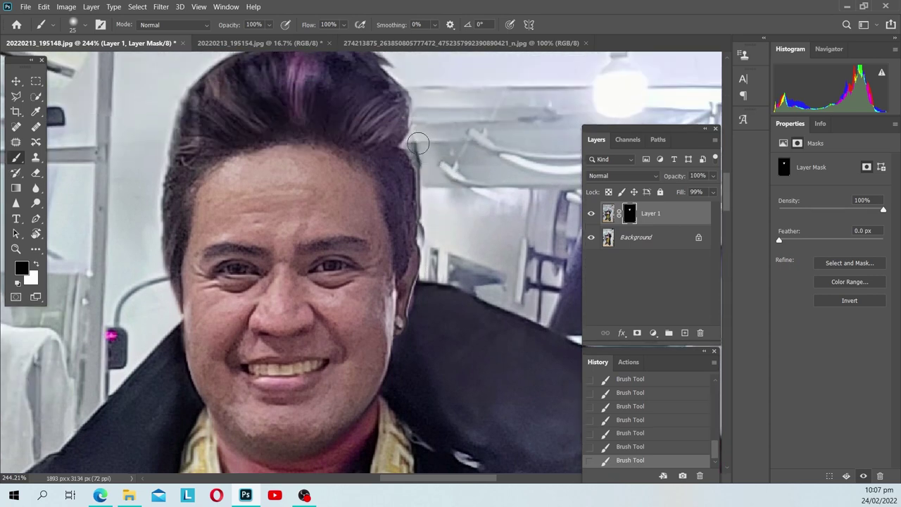
scroll(176, 94, up, 2)
scroll(408, 120, up, 3)
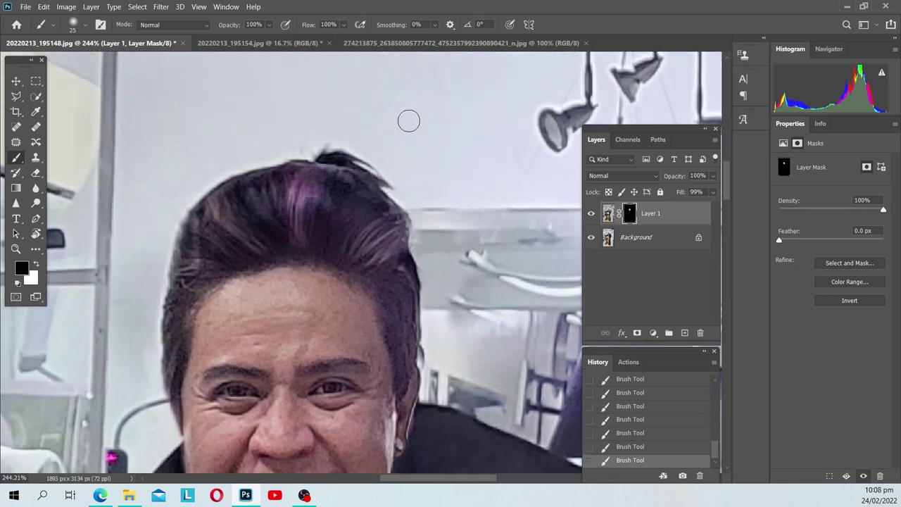
key(bracketright)
key(bracketright)
key(bracketright)
scroll(483, 261, down, 8)
scroll(359, 257, up, 2)
scroll(359, 257, up, 3)
scroll(373, 255, down, 2)
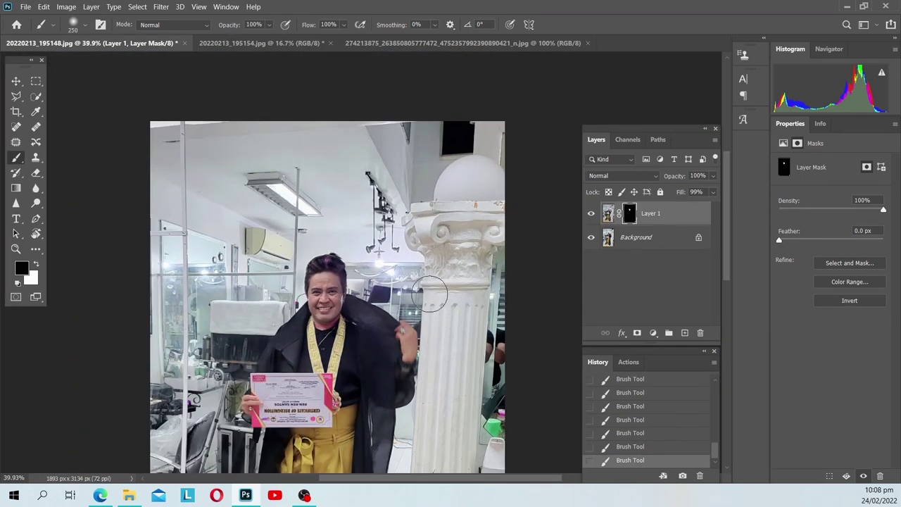
Toggle Layer 1's visibility repeatedly to compare the swapped face with the original
scroll(442, 322, down, 3)
scroll(479, 232, up, 3)
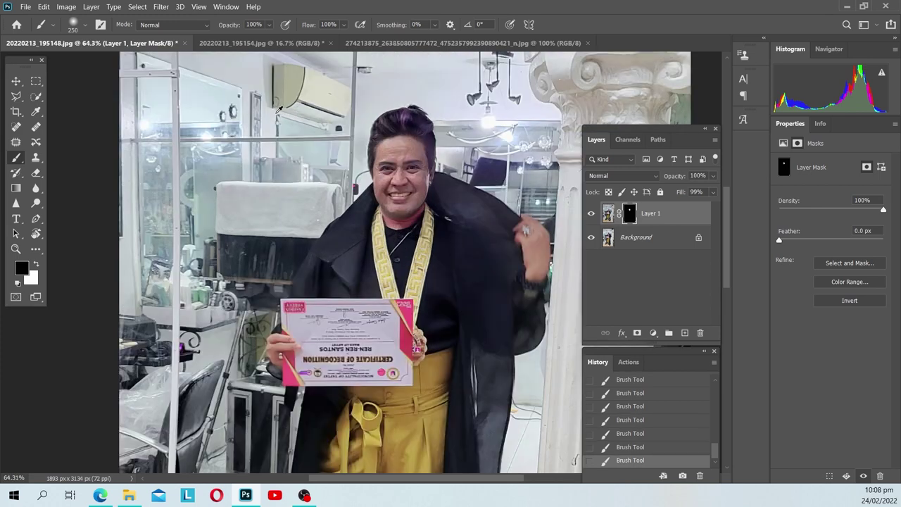
scroll(499, 176, up, 3)
click(591, 215)
click(590, 215)
click(590, 214)
click(591, 214)
click(590, 214)
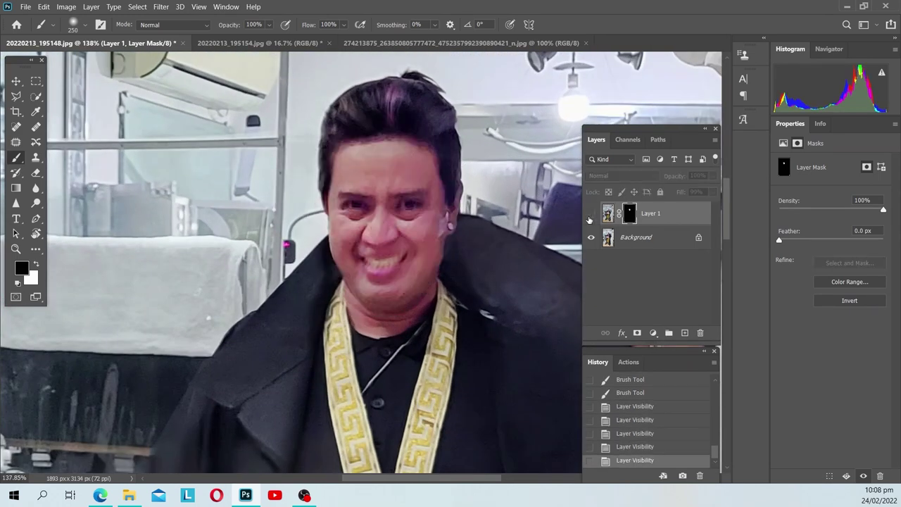
click(590, 215)
click(591, 215)
click(591, 214)
click(590, 214)
click(590, 215)
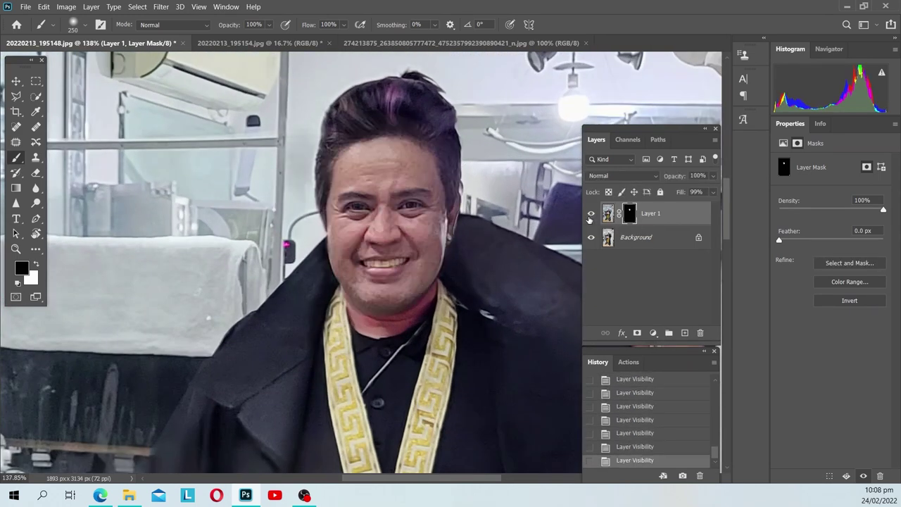
click(590, 215)
click(591, 215)
Touch up the mask, recheck against the original, and set a 250 px soft round brush
click(460, 211)
scroll(460, 211, down, 5)
scroll(478, 211, up, 2)
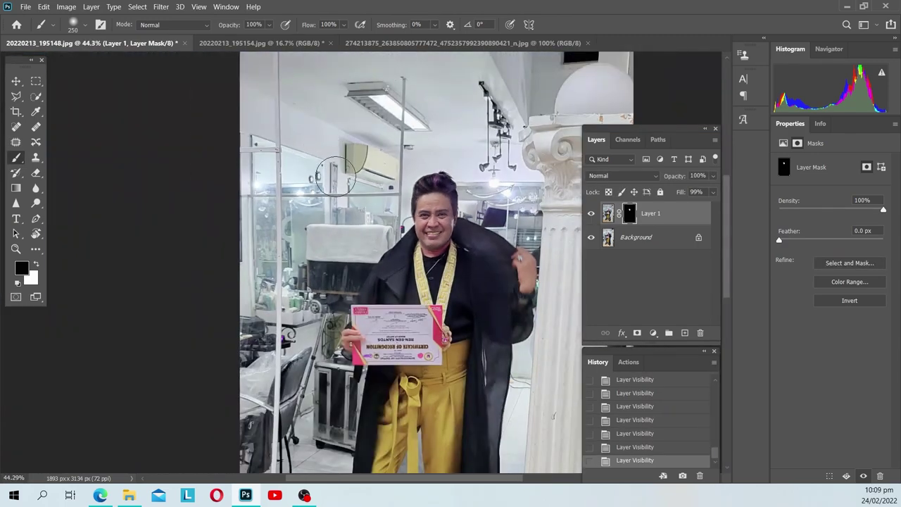
scroll(482, 211, up, 2)
scroll(482, 211, up, 2)
click(592, 214)
click(591, 214)
click(592, 214)
click(591, 214)
click(591, 215)
click(591, 214)
click(591, 215)
click(591, 215)
click(591, 215)
click(591, 214)
click(591, 214)
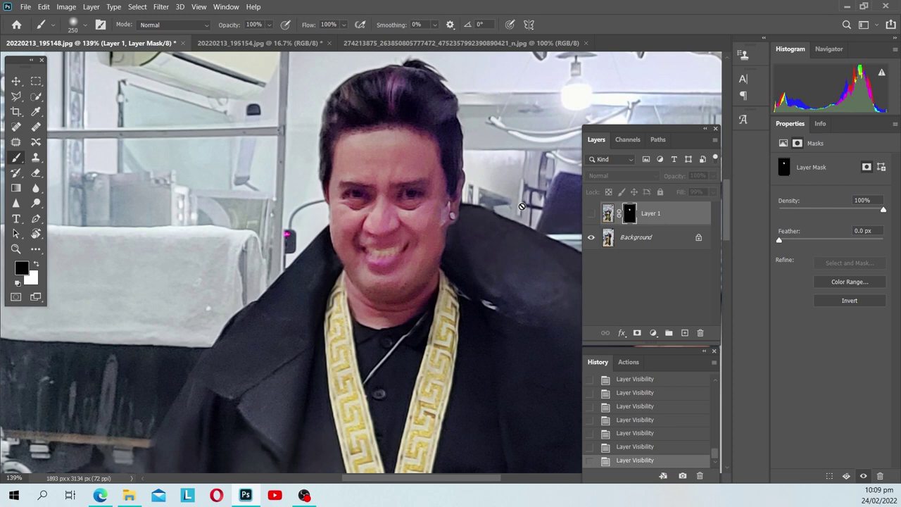
right_click(410, 268)
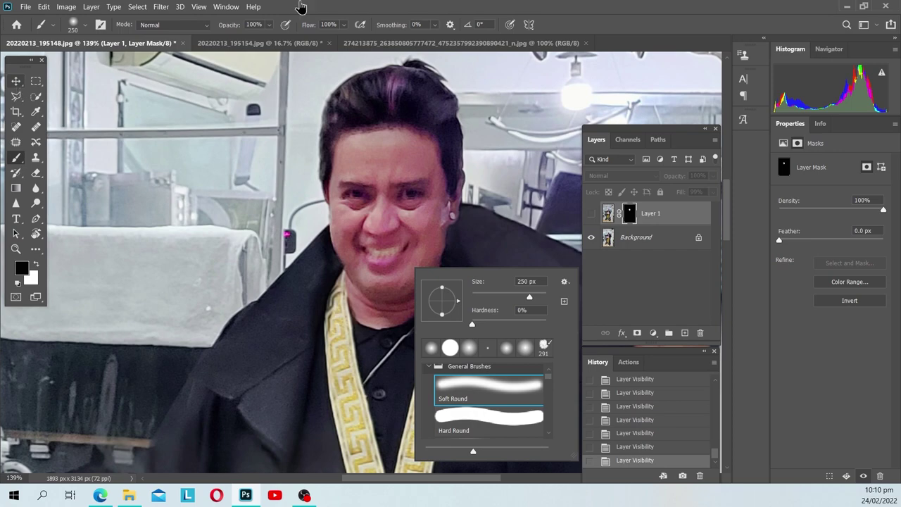
Toggle Layer 1's visibility repeatedly to compare the swapped face with the original
key(v)
scroll(458, 206, up, 1)
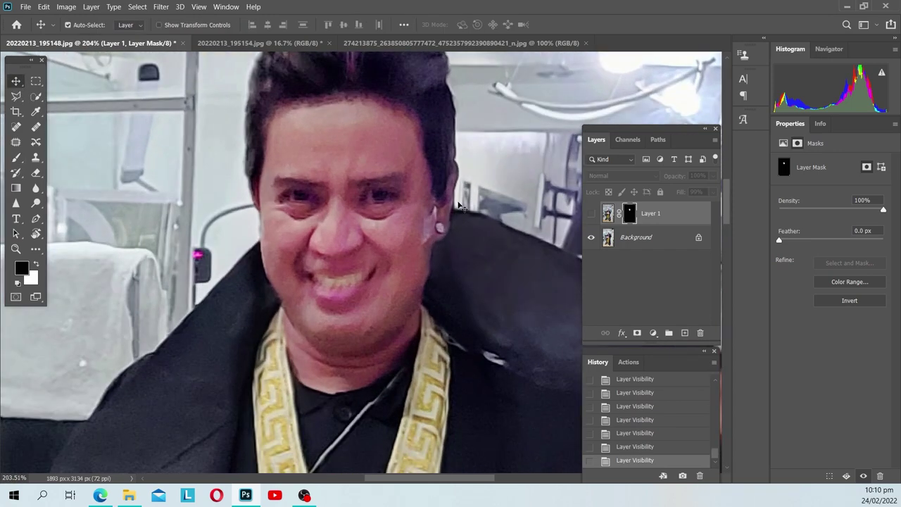
click(589, 213)
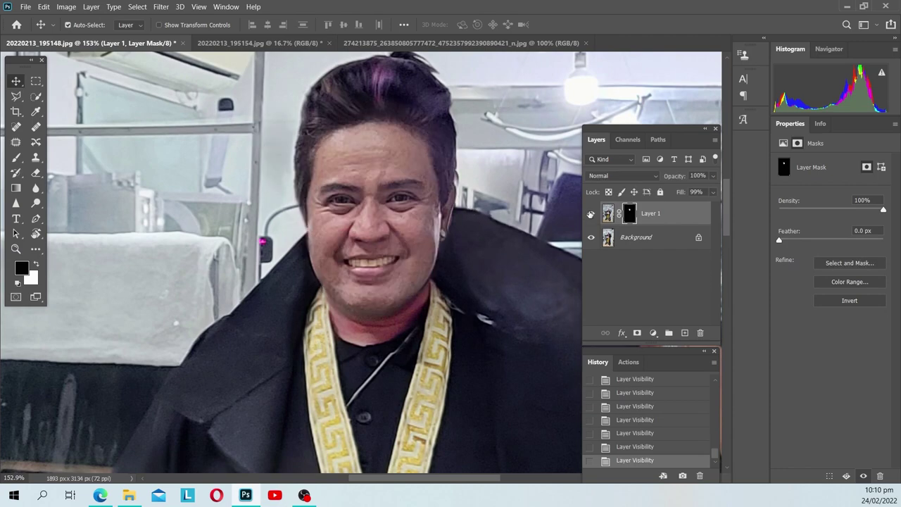
scroll(478, 198, up, 5)
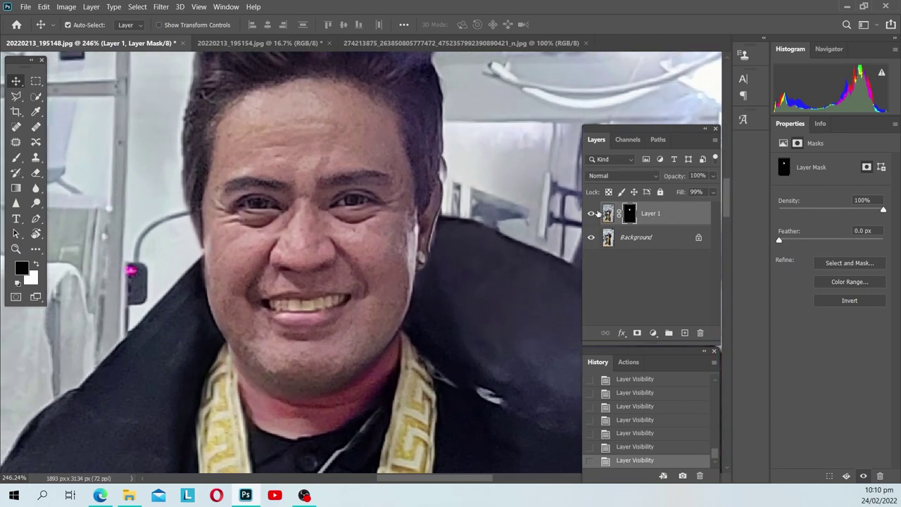
click(591, 213)
click(591, 213)
click(591, 213)
click(591, 214)
click(590, 214)
click(589, 213)
click(590, 214)
click(590, 214)
click(590, 214)
click(590, 214)
click(590, 214)
click(590, 214)
click(590, 213)
click(591, 214)
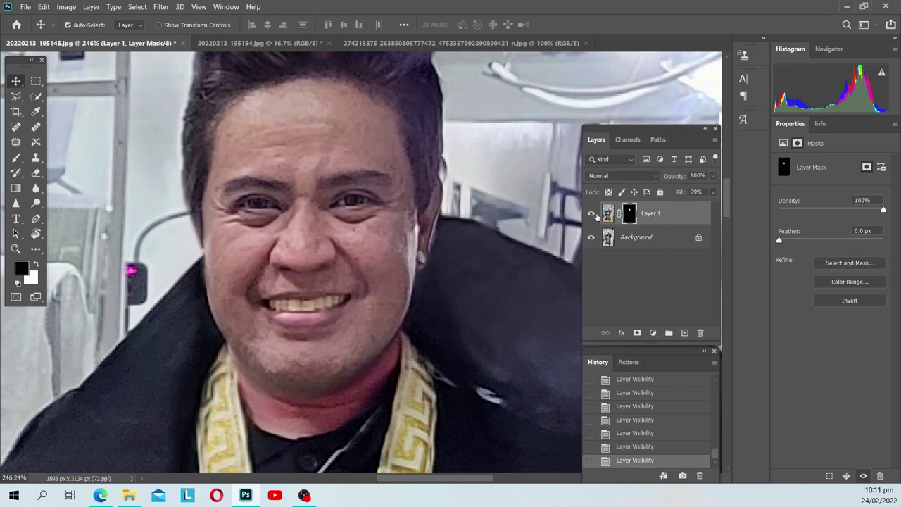
Brush Layer 1's mask in white and then black along the hair edge
click(17, 160)
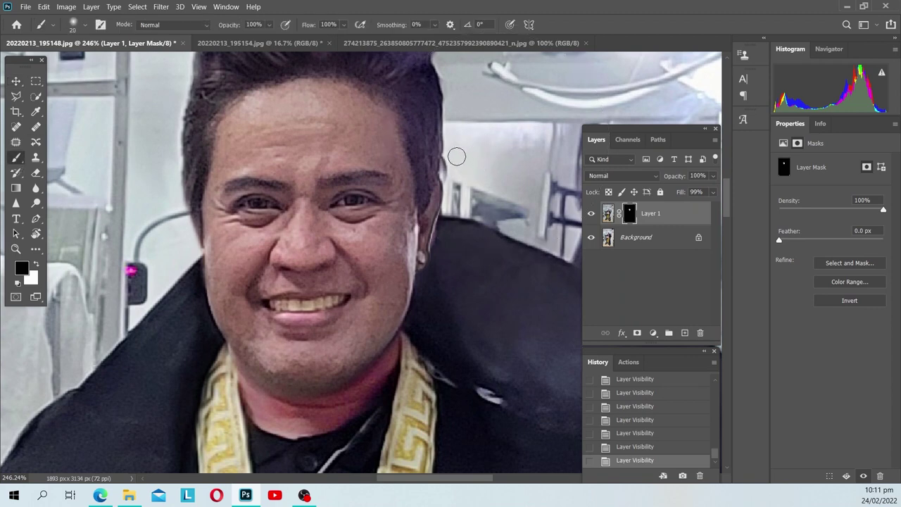
key(x)
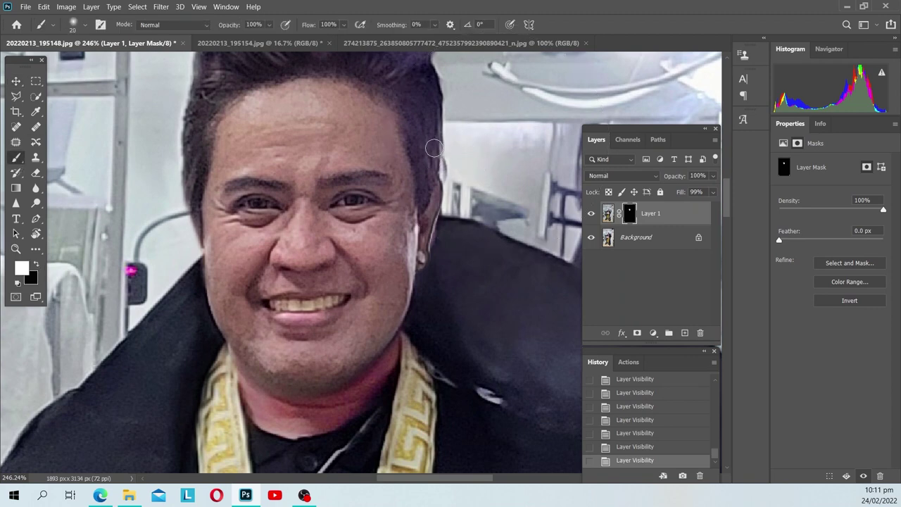
click(432, 139)
key(x)
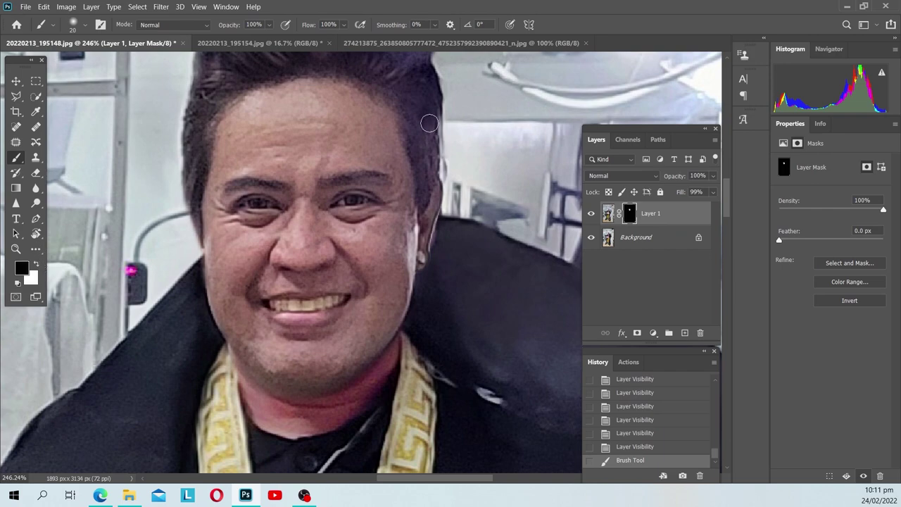
drag(429, 124, 433, 172)
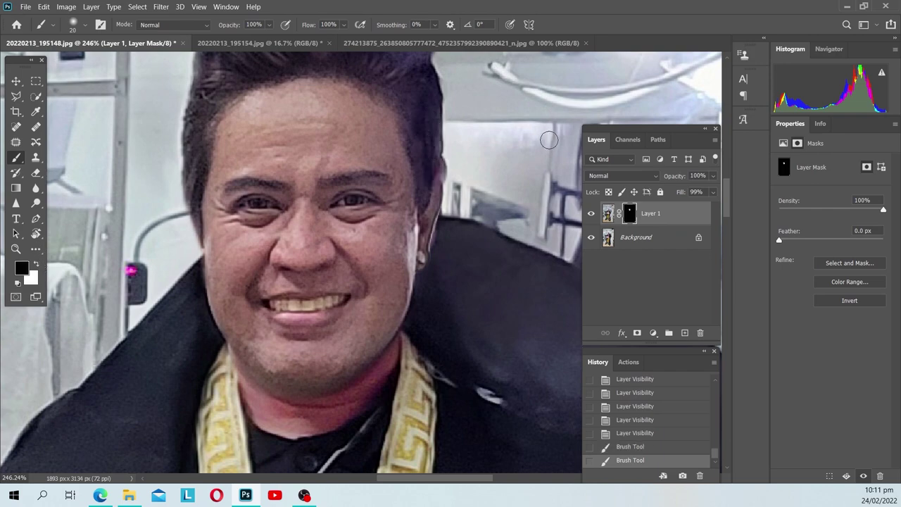
scroll(509, 139, down, 1)
Check the hair-edge mask by toggling Layer 1 on and off
click(591, 215)
click(591, 214)
click(591, 214)
click(591, 214)
click(592, 216)
click(591, 217)
click(591, 216)
click(591, 216)
click(591, 217)
click(591, 216)
scroll(453, 194, down, 3)
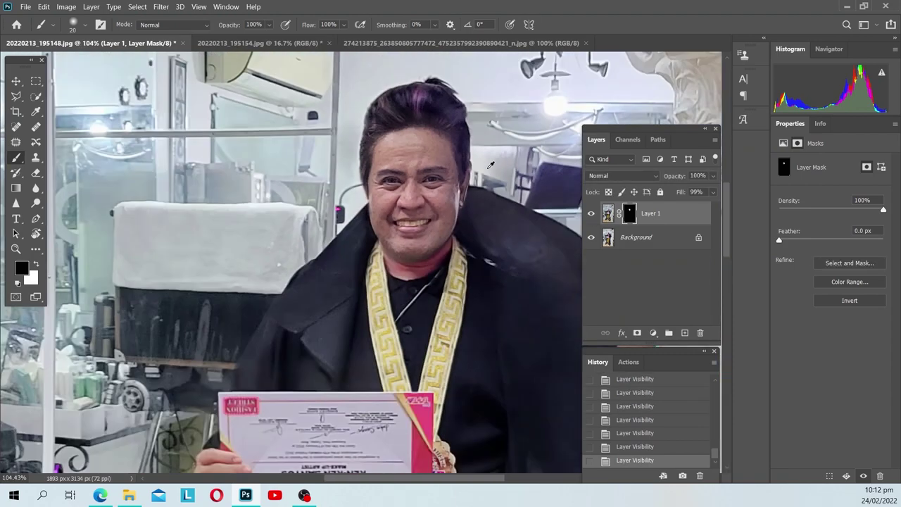
scroll(453, 194, up, 3)
scroll(453, 194, up, 1)
click(591, 215)
click(591, 214)
click(591, 215)
click(591, 214)
click(592, 215)
click(592, 215)
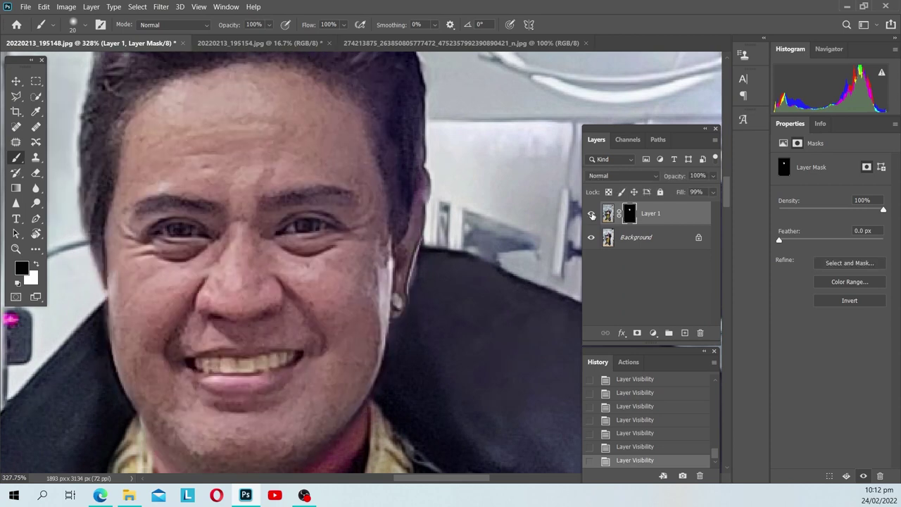
Nudge Layer 1 up with the Move tool and check its alignment against the original
click(22, 83)
key(Up)
key(Up)
key(Up)
click(591, 215)
click(591, 215)
click(591, 214)
click(591, 214)
scroll(447, 227, down, 3)
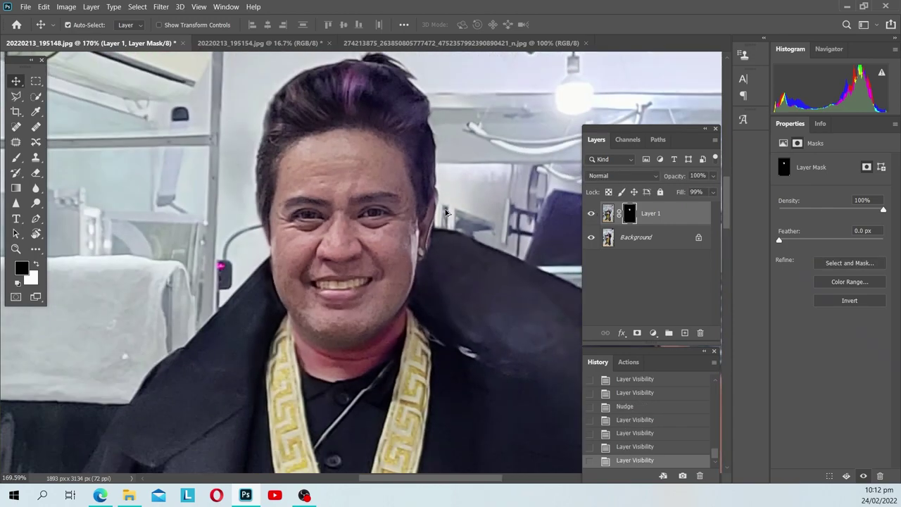
scroll(448, 227, down, 2)
scroll(448, 227, down, 2)
click(591, 215)
click(592, 214)
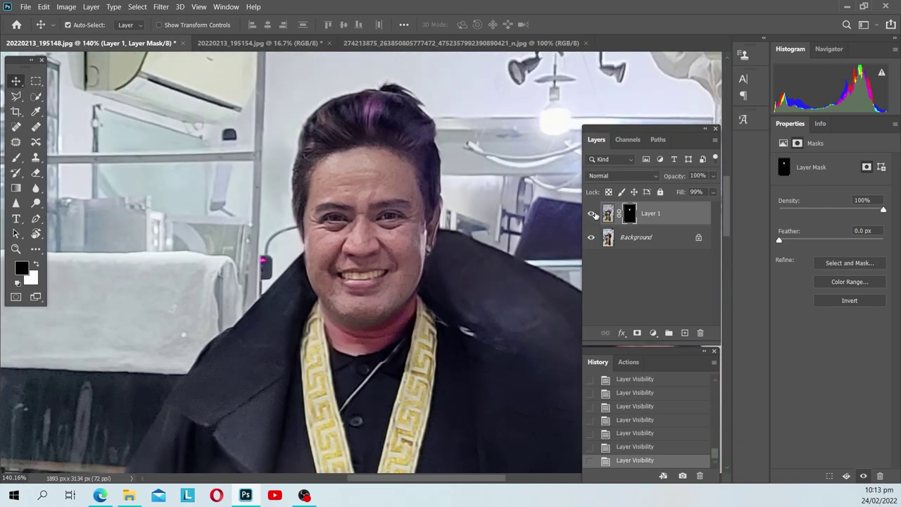
With a size 35 brush, touch up the mask along the right hair edge and cheek
click(16, 157)
key(bracketright)
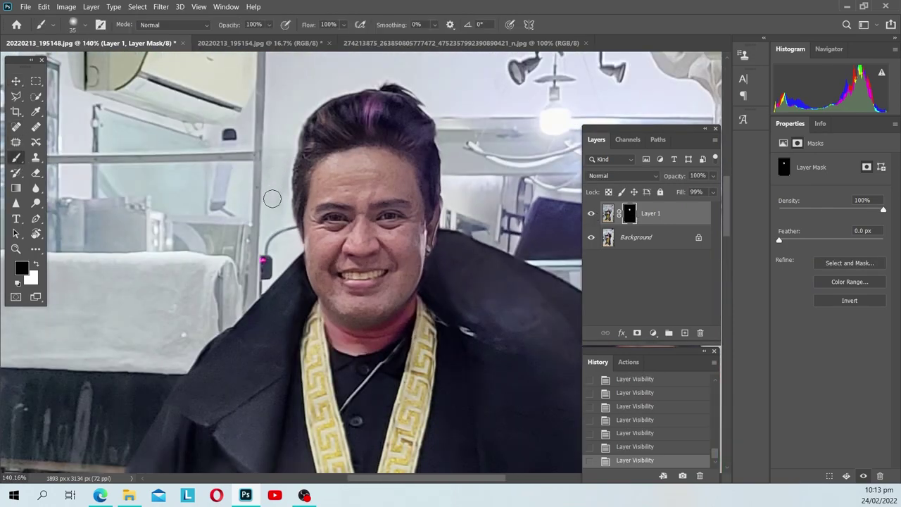
click(228, 212)
scroll(423, 183, up, 3)
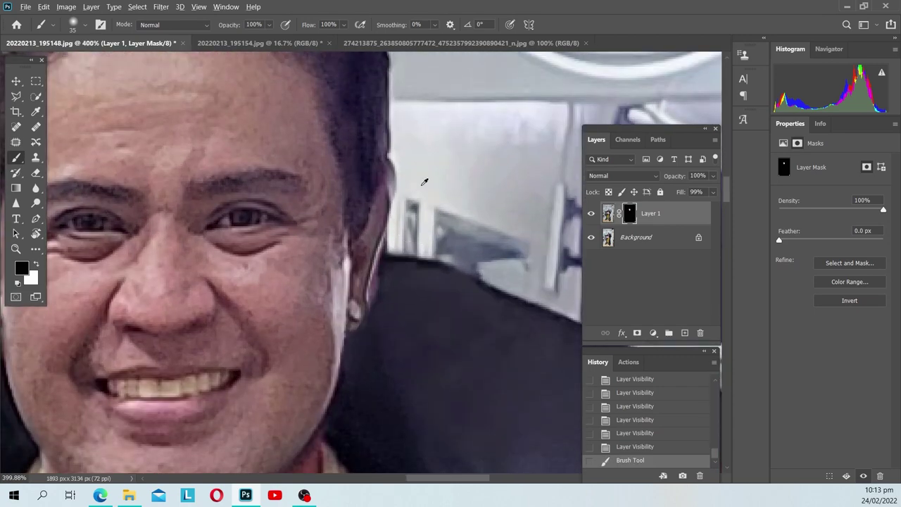
scroll(422, 183, up, 2)
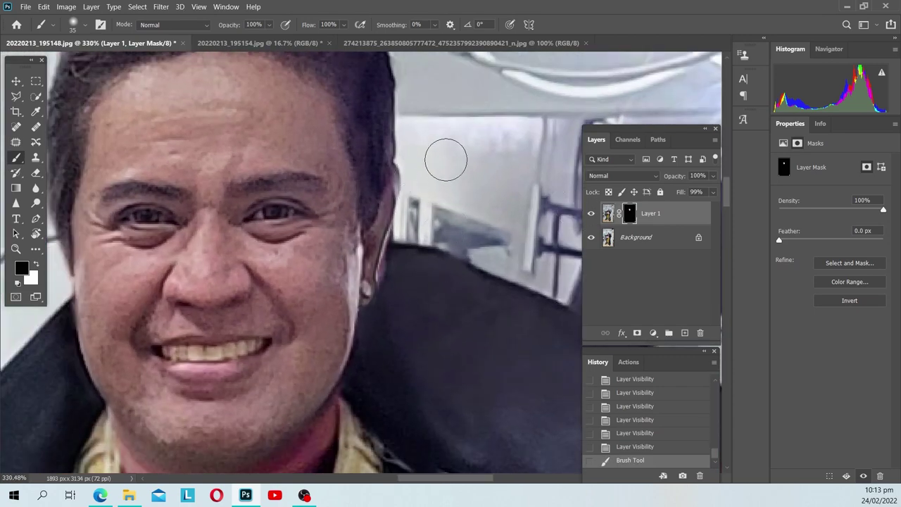
click(37, 265)
mouse_move(378, 105)
mouse_down()
mouse_move(378, 171)
mouse_move(369, 86)
mouse_up()
scroll(552, 148, down, 4)
scroll(428, 105, up, 2)
click(427, 115)
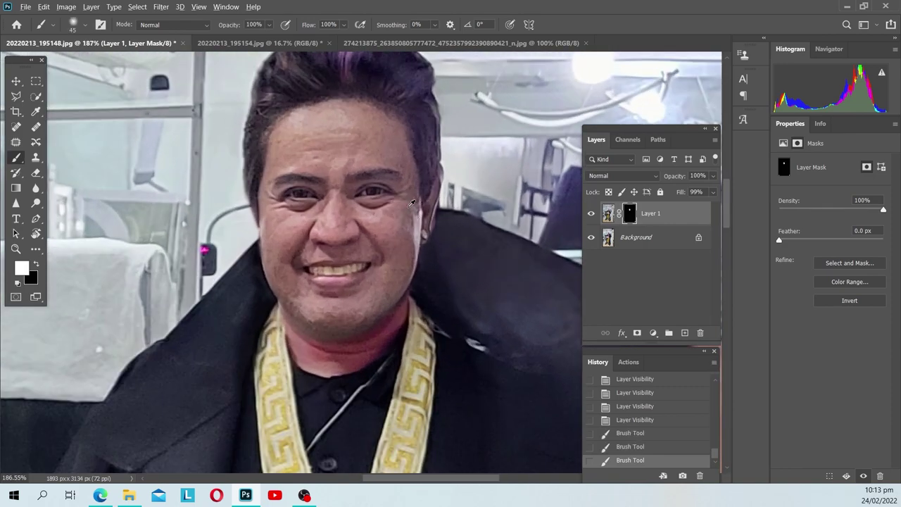
scroll(497, 145, up, 2)
scroll(496, 145, down, 2)
scroll(497, 145, up, 3)
Compare the refined mask, zoom in on the face, and select the Background layer
click(591, 212)
click(591, 213)
click(591, 213)
click(591, 212)
click(591, 212)
click(591, 212)
key(ctrl+plus)
click(664, 239)
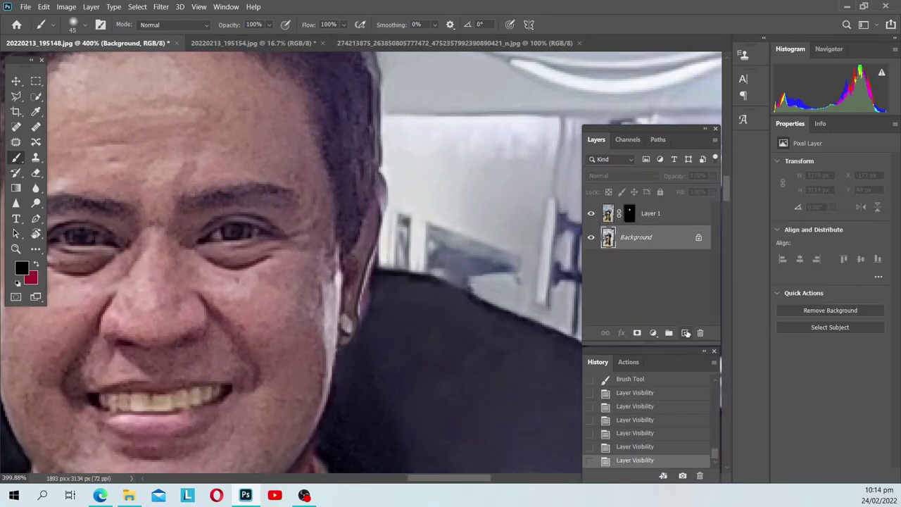
Add an empty Layer 2 above Background and clone-stamp a patch onto it
click(684, 332)
key(s)
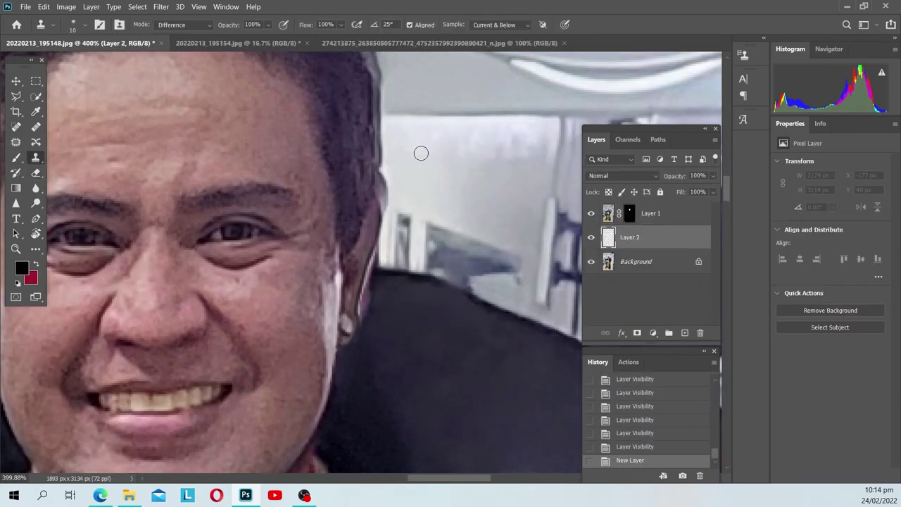
click(402, 176)
scroll(401, 176, down, 5)
click(591, 213)
click(591, 212)
scroll(459, 203, down, 2)
scroll(458, 204, up, 2)
scroll(459, 204, up, 5)
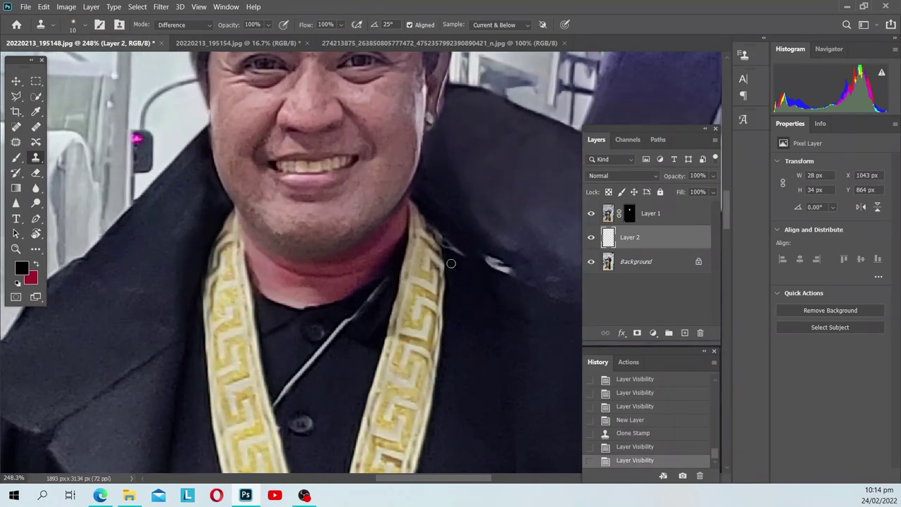
Paint Layer 1's mask in black at 50% brush opacity along the neck
click(629, 212)
key(ctrl+comma)
key(ctrl+comma)
key(ctrl+comma)
key(ctrl+comma)
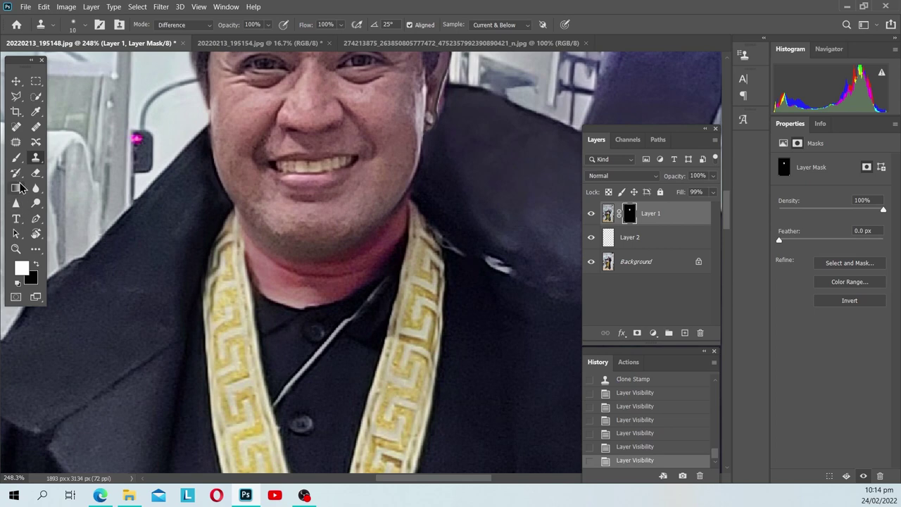
key(x)
click(16, 157)
drag(258, 47, 255, 47)
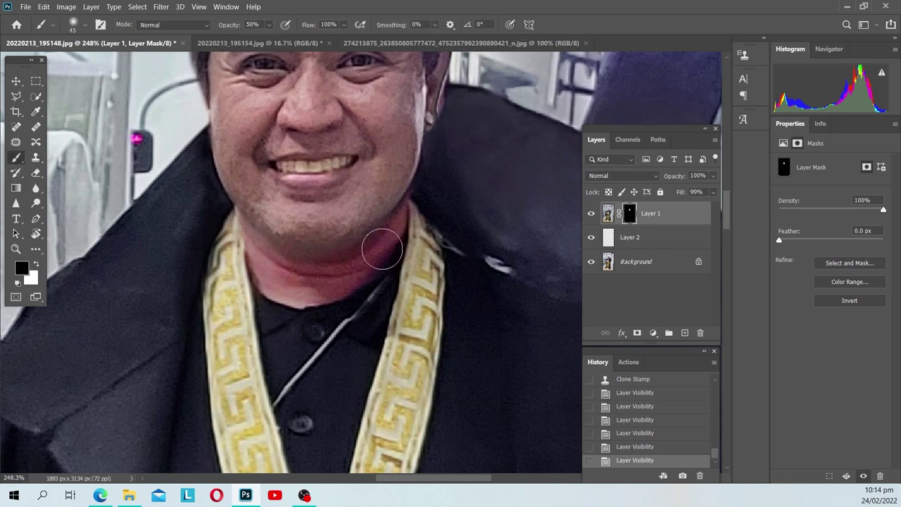
drag(253, 252, 248, 276)
drag(373, 259, 232, 295)
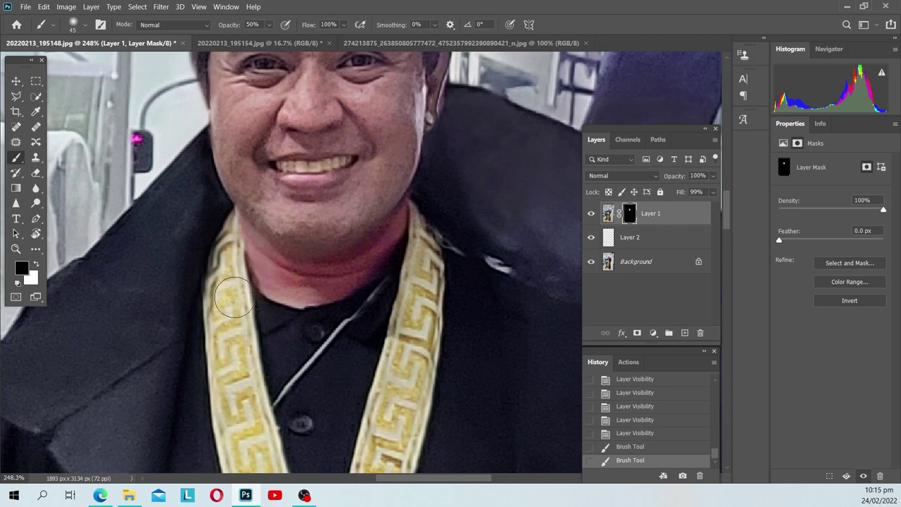
scroll(271, 234, down, 5)
scroll(352, 261, down, 3)
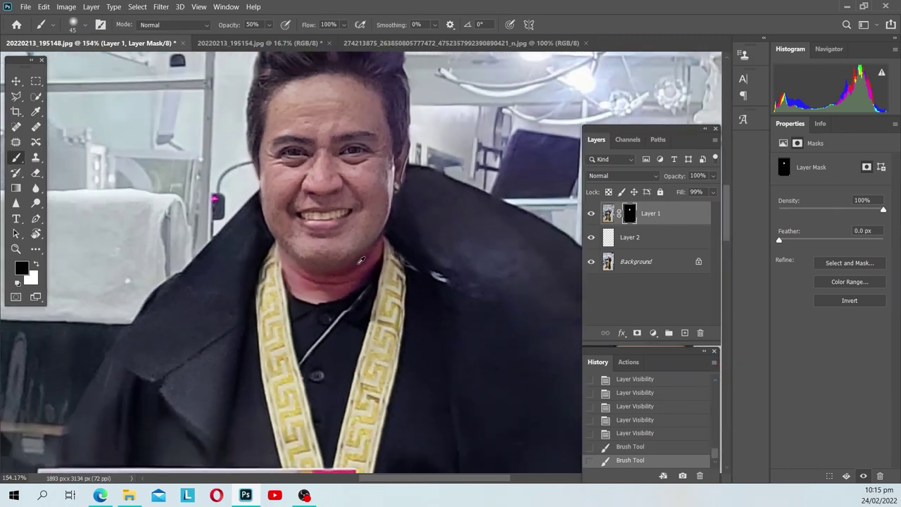
Blend the mask along the right jawline, toggling Layer 1 to compare
click(591, 213)
click(591, 213)
click(591, 213)
click(591, 214)
click(591, 213)
click(591, 214)
scroll(349, 257, up, 3)
drag(301, 271, 336, 225)
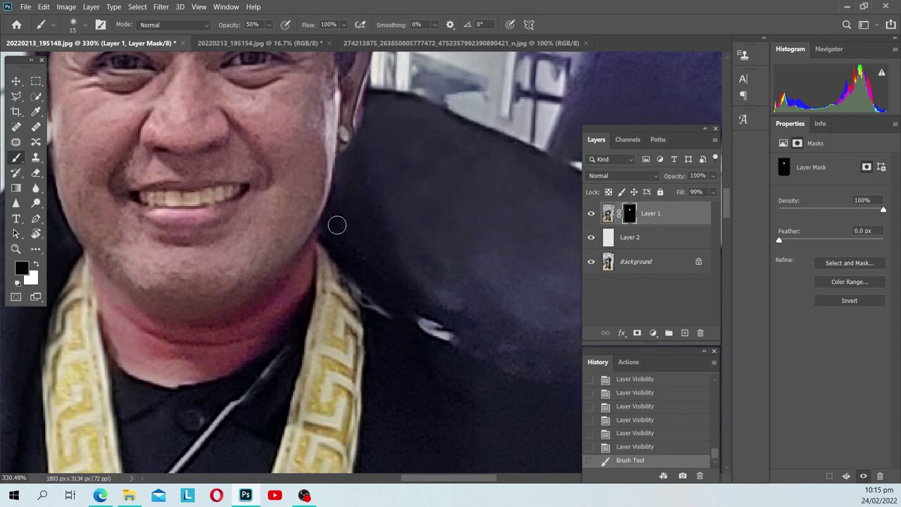
click(334, 235)
scroll(337, 260, down, 3)
scroll(341, 278, down, 3)
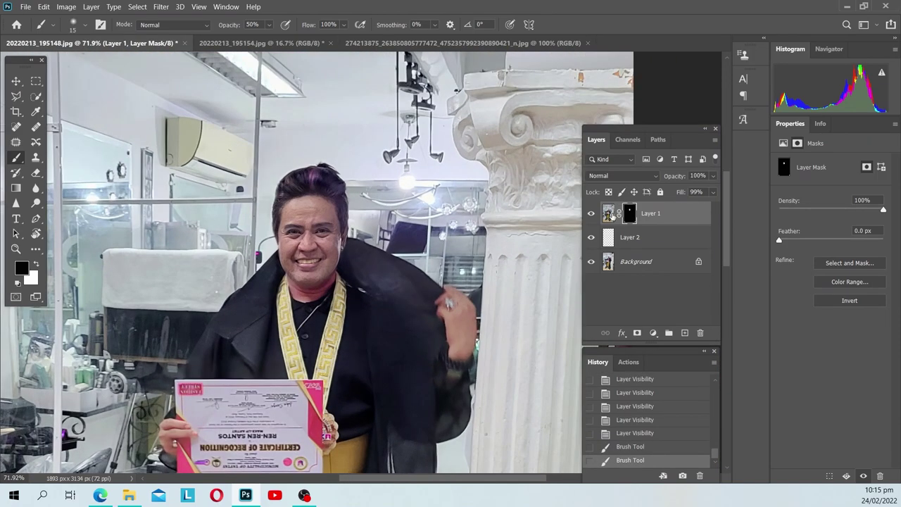
click(591, 213)
click(591, 213)
click(591, 213)
click(591, 213)
click(591, 214)
click(591, 214)
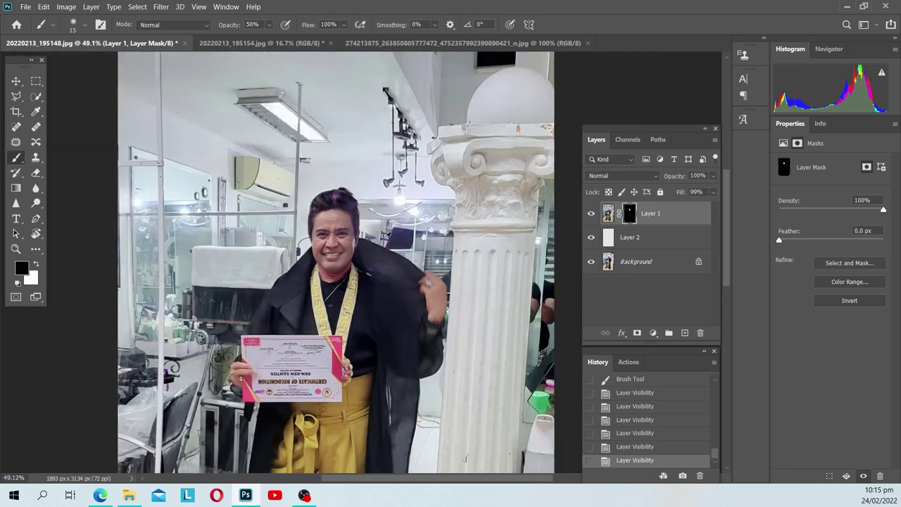
scroll(381, 189, down, 5)
scroll(338, 267, up, 5)
scroll(338, 267, down, 1)
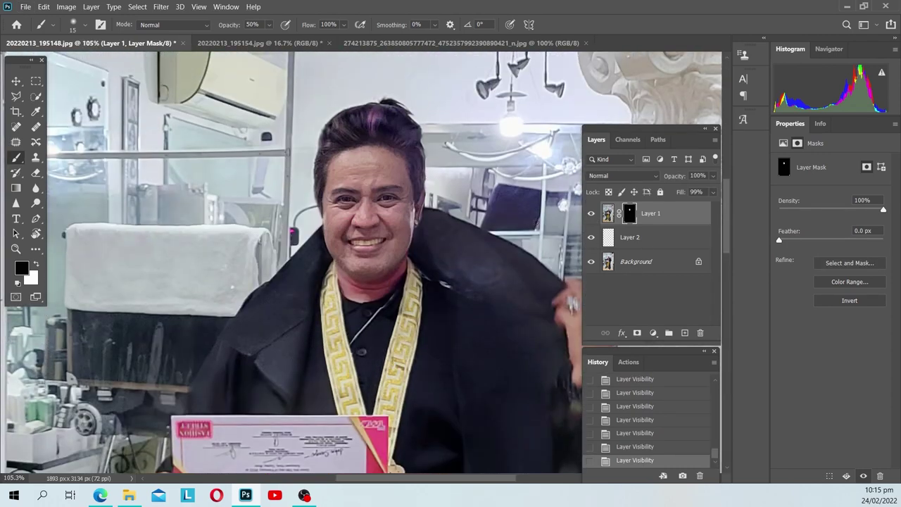
scroll(338, 267, down, 3)
click(457, 43)
scroll(225, 187, up, 3)
scroll(225, 187, up, 2)
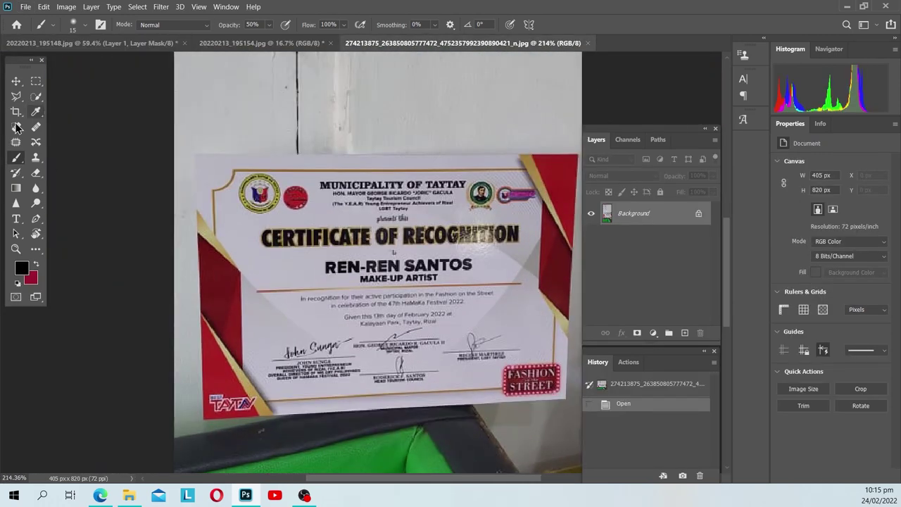
Trace a closed Pen path around the certificate's corners and edges
click(36, 218)
scroll(197, 155, up, 2)
click(197, 83)
scroll(222, 355, up, 2)
click(222, 355)
scroll(425, 268, right, 3)
scroll(421, 331, right, 5)
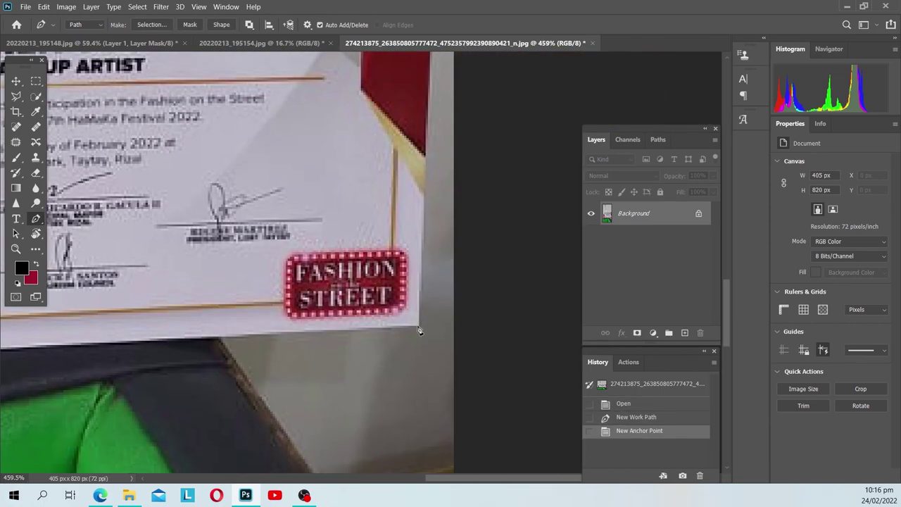
click(417, 327)
scroll(436, 263, up, 2)
scroll(436, 263, up, 2)
click(432, 256)
scroll(427, 255, down, 2)
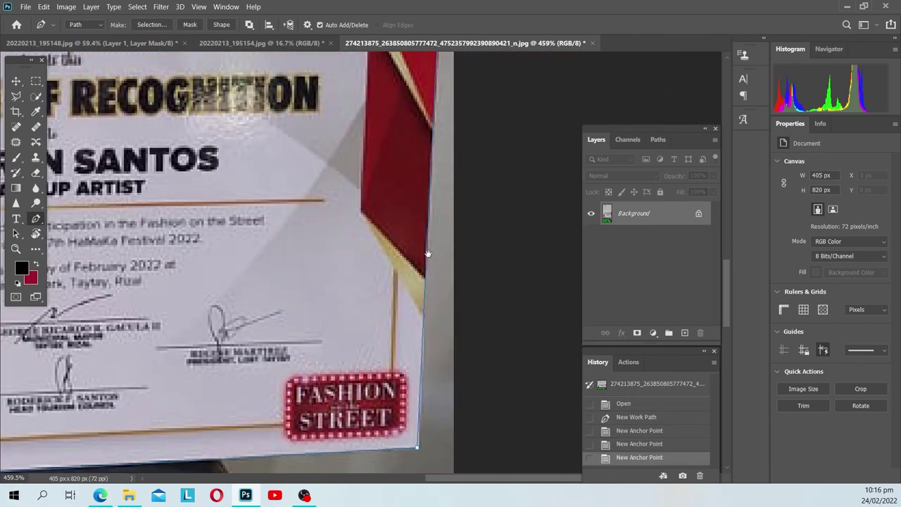
scroll(506, 246, up, 3)
scroll(507, 247, left, 4)
scroll(507, 246, down, 1)
click(150, 167)
Make the path a selection with 1 px feather, then return to portrait 20220213_195148.jpg
scroll(408, 251, down, 1)
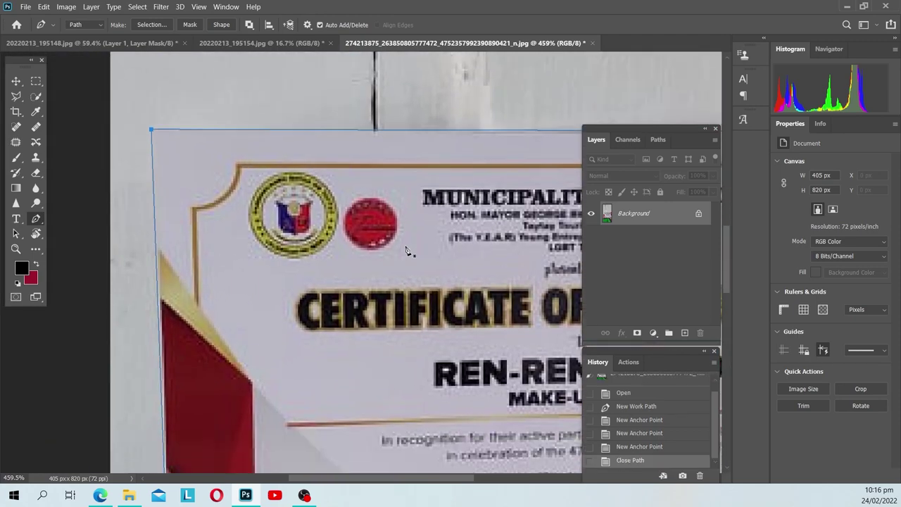
scroll(522, 199, down, 2)
scroll(522, 199, down, 2)
right_click(456, 262)
click(499, 104)
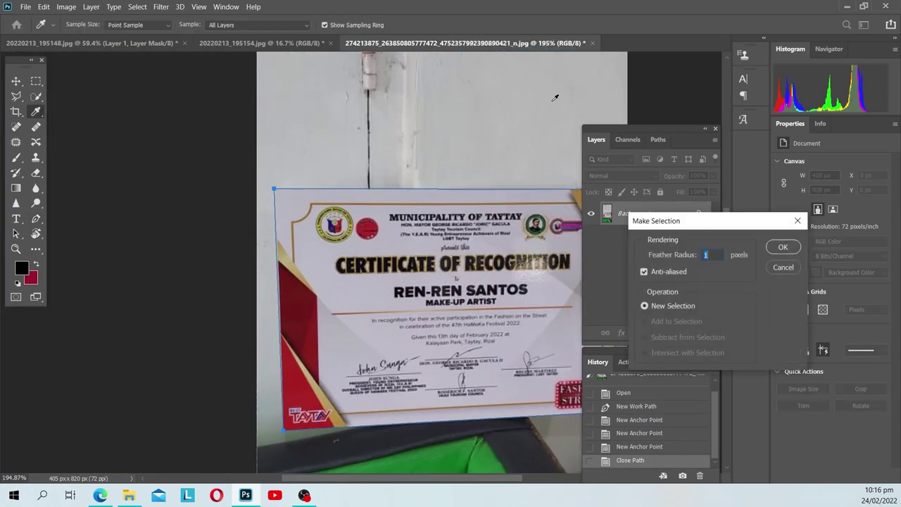
key(Return)
click(282, 42)
click(140, 43)
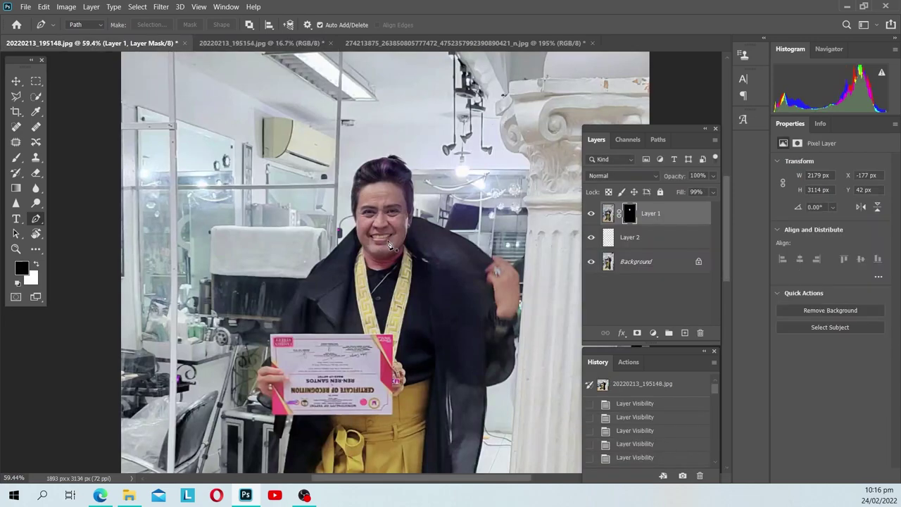
Paste the clean certificate as a new layer and position it over the held certificate
key(ctrl+v)
key(v)
drag(389, 244, 358, 342)
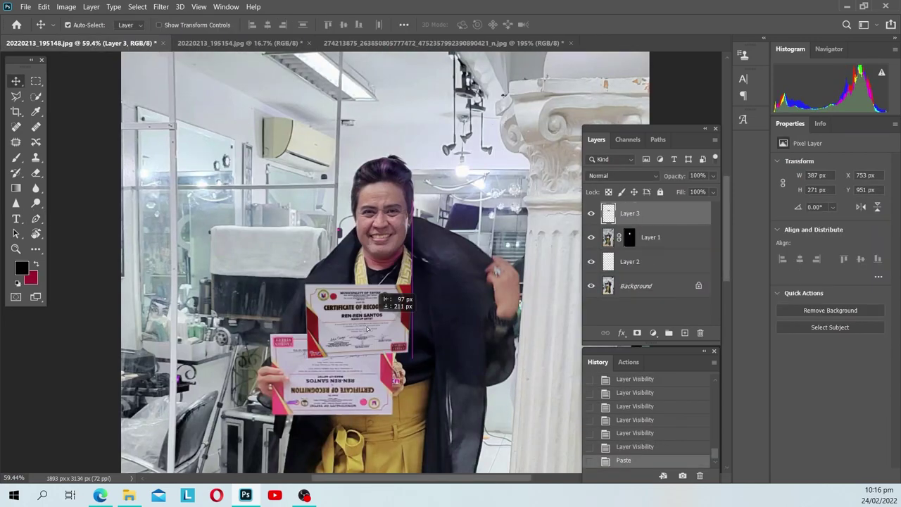
scroll(359, 342, up, 2)
scroll(358, 342, up, 2)
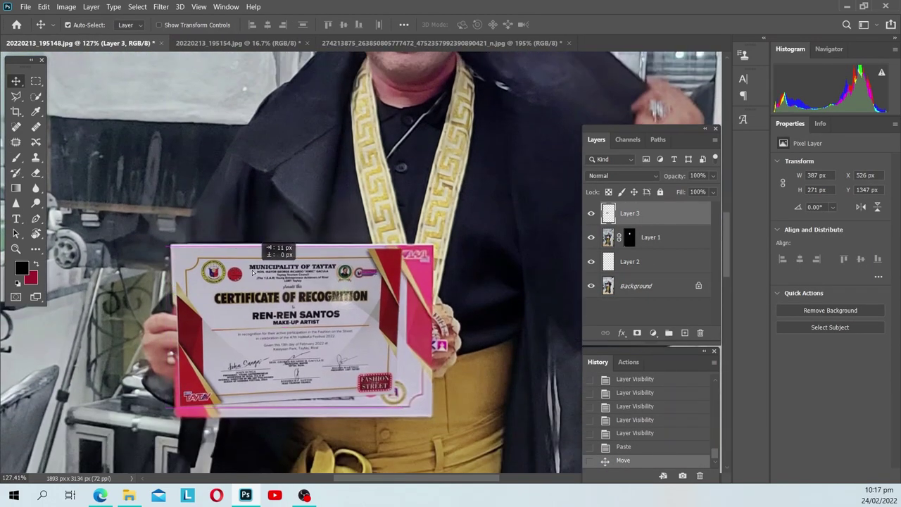
scroll(281, 274, up, 2)
drag(240, 228, 259, 236)
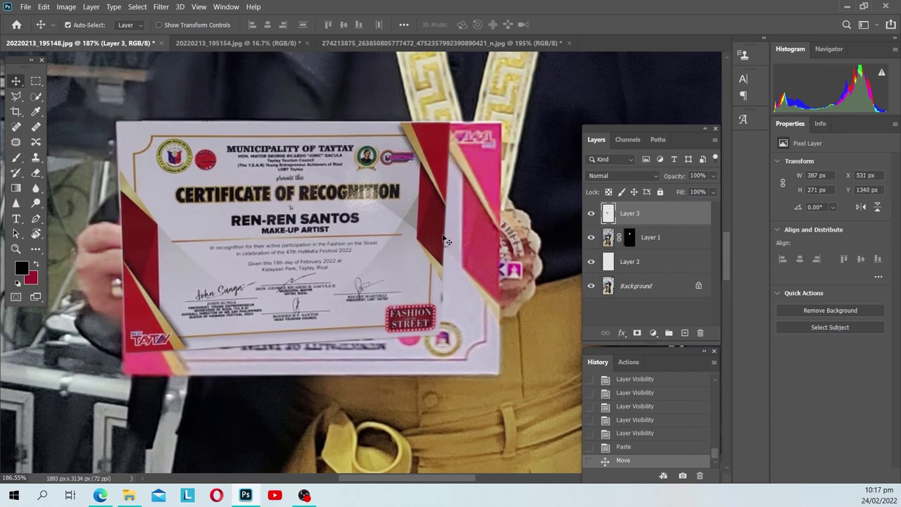
Free-transform the pasted certificate to about 115% so it covers the held card
key(ctrl+t)
drag(452, 356, 507, 392)
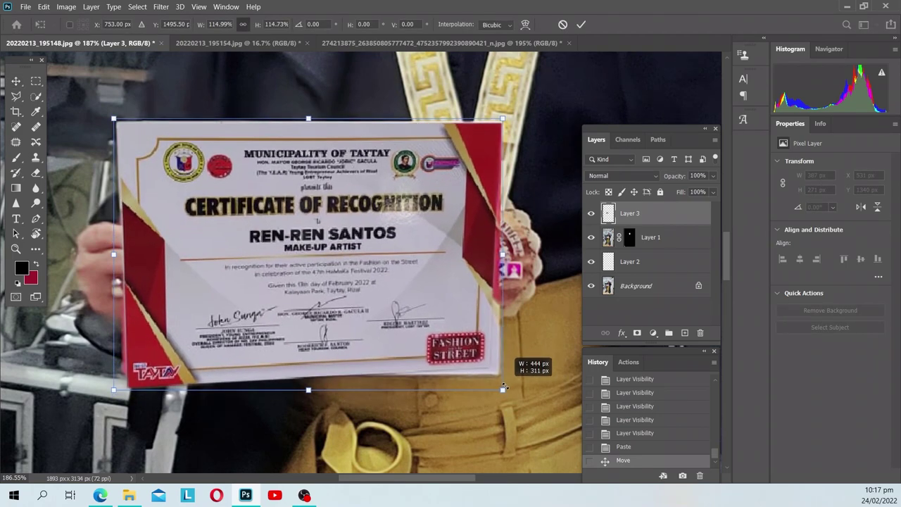
drag(433, 203, 436, 203)
click(581, 25)
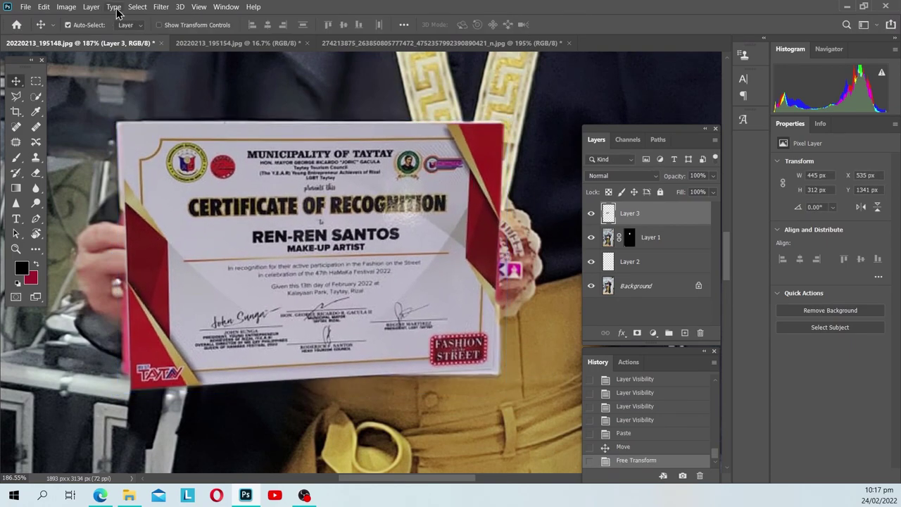
Distort the certificate's corners to match the held card's angle and perspective
click(44, 6)
click(204, 307)
drag(117, 392, 109, 377)
drag(507, 392, 514, 399)
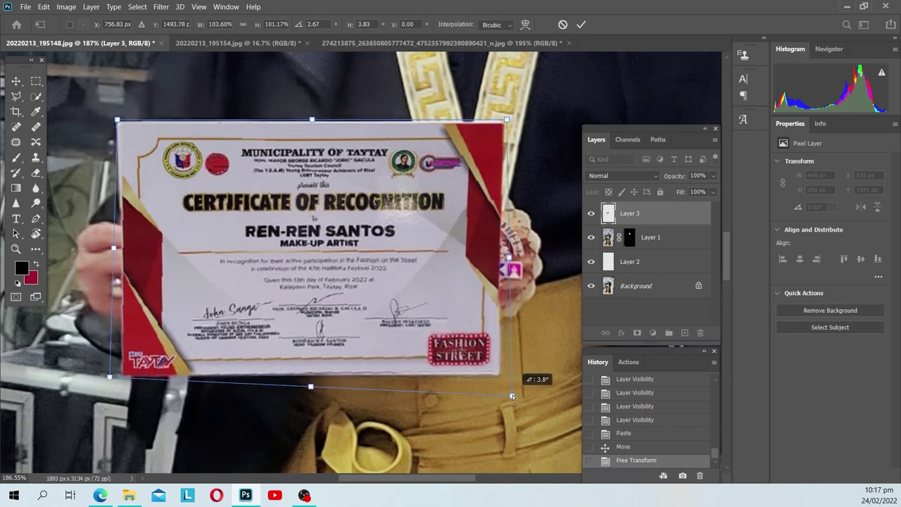
drag(506, 120, 504, 118)
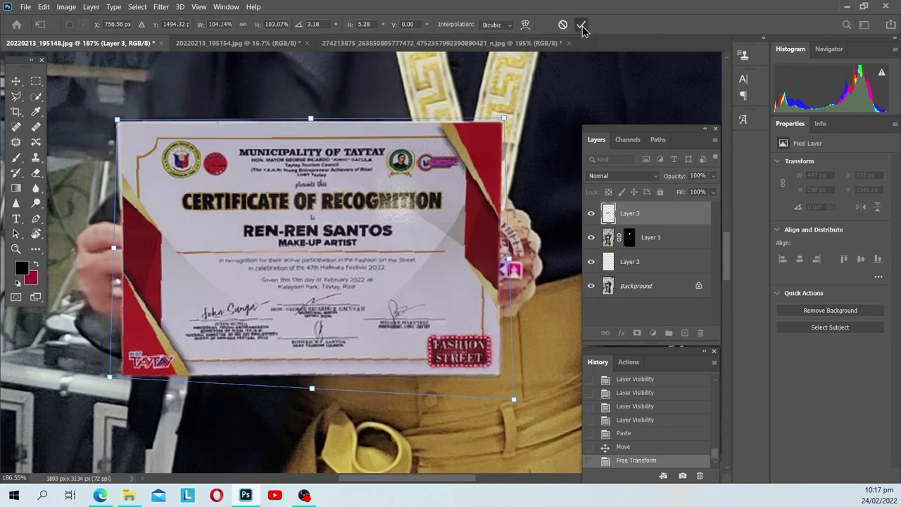
click(581, 24)
scroll(245, 164, up, 5)
Lower Layer 3's fill so the fingers show through, and add a layer mask
click(591, 237)
click(591, 237)
click(591, 237)
click(591, 237)
scroll(340, 243, down, 5)
scroll(340, 243, down, 3)
scroll(247, 214, up, 5)
drag(682, 192, 640, 192)
scroll(436, 245, up, 2)
click(636, 332)
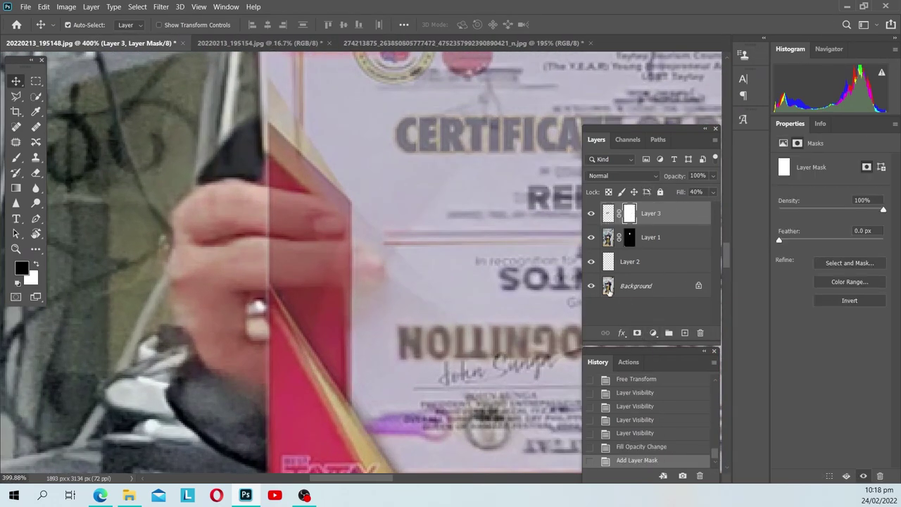
Paint near-black at full opacity in the mask to reveal the holder's fingers
scroll(298, 262, up, 1)
click(21, 268)
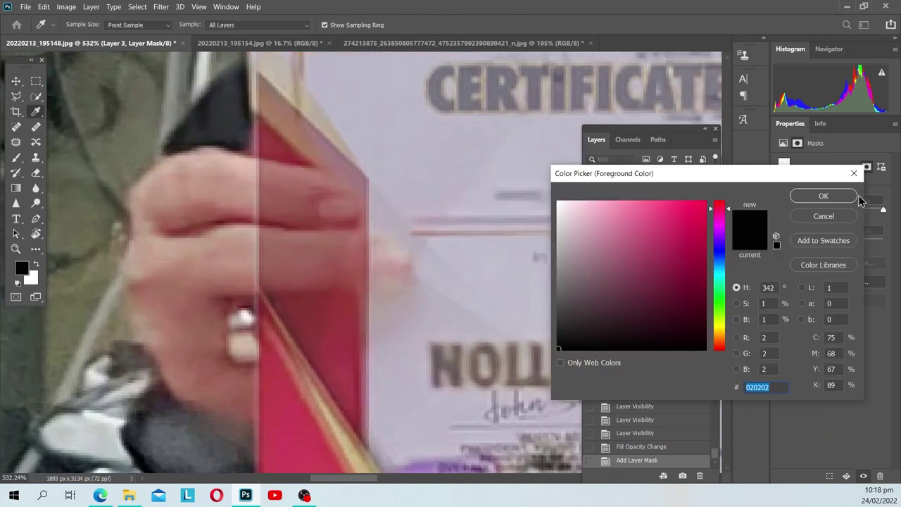
click(850, 198)
mouse_move(276, 172)
mouse_down()
mouse_move(345, 192)
mouse_move(251, 206)
mouse_move(280, 183)
mouse_move(279, 204)
mouse_move(344, 195)
mouse_move(267, 169)
mouse_move(284, 214)
mouse_move(352, 239)
mouse_move(294, 247)
mouse_up()
key(0)
drag(680, 191, 673, 192)
mouse_move(345, 260)
mouse_down()
mouse_move(247, 281)
mouse_move(351, 276)
mouse_up()
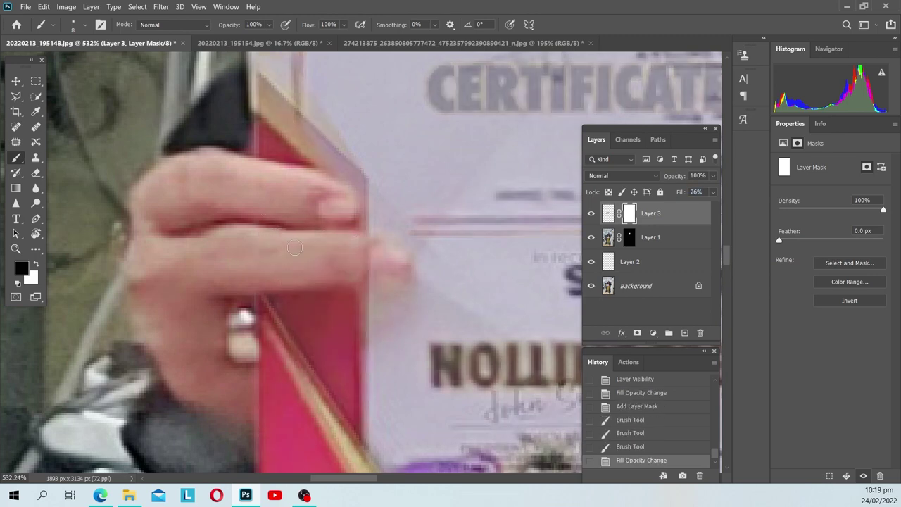
drag(294, 247, 325, 257)
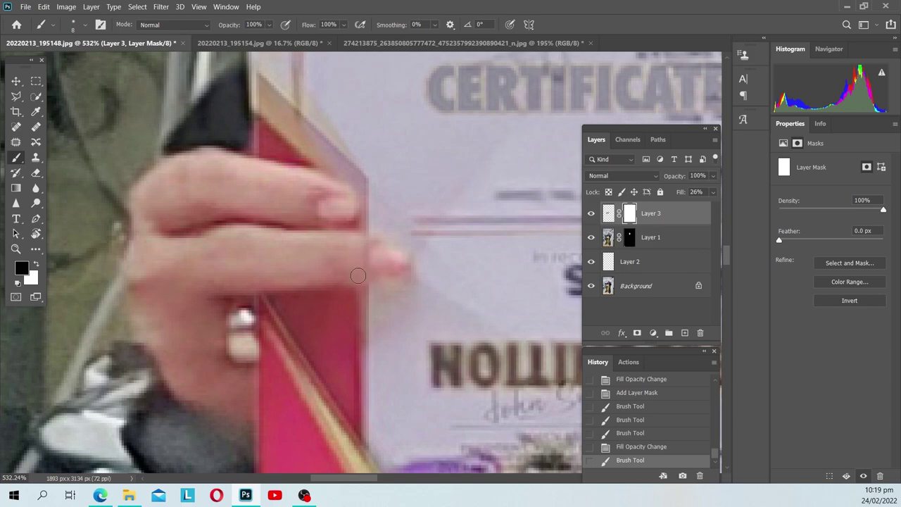
drag(362, 249, 307, 223)
mouse_move(226, 187)
mouse_down()
mouse_move(245, 274)
mouse_move(275, 267)
mouse_up()
Set Layer 3's fill back to 100%
scroll(275, 267, down, 5)
scroll(404, 274, up, 2)
scroll(404, 275, up, 1)
text(100)
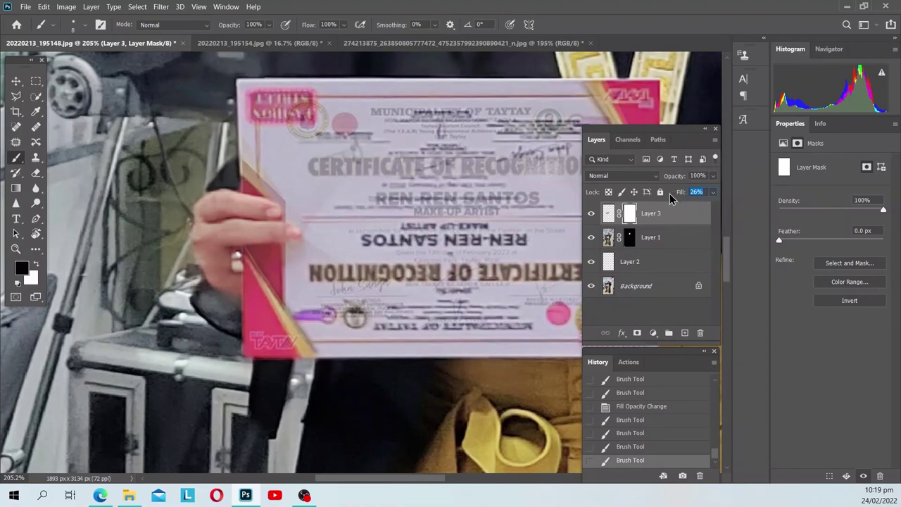
key(Return)
Touch up the mask along the finger and fingertip
scroll(278, 221, up, 2)
scroll(268, 218, up, 2)
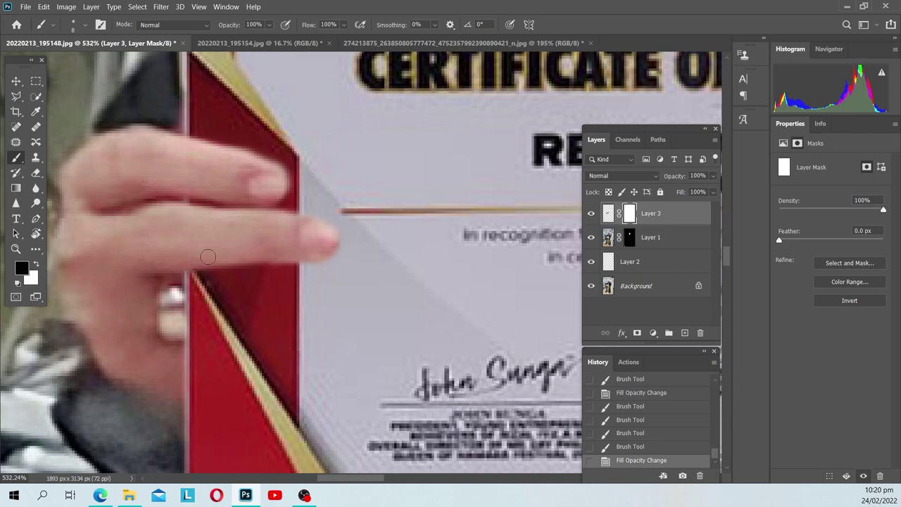
drag(282, 253, 246, 234)
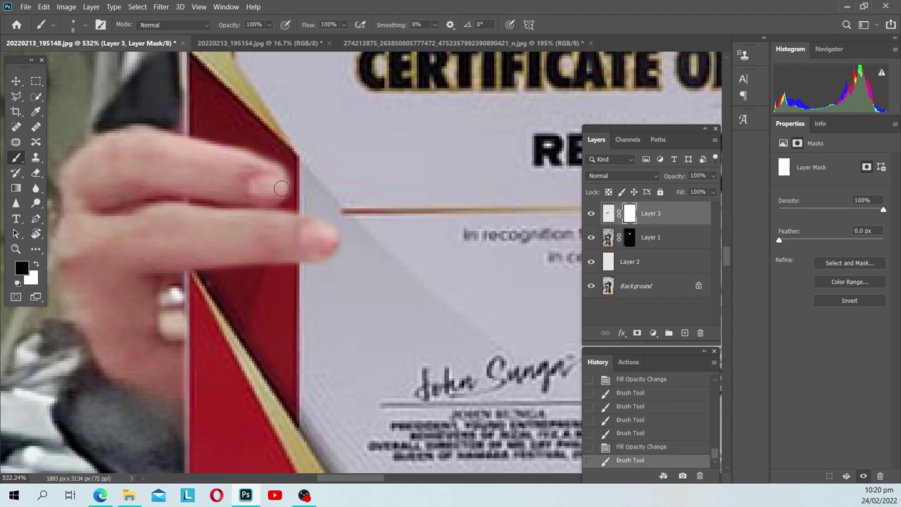
drag(138, 145, 138, 170)
Add a new empty layer above the certificate layer
scroll(229, 248, down, 3)
scroll(210, 162, up, 4)
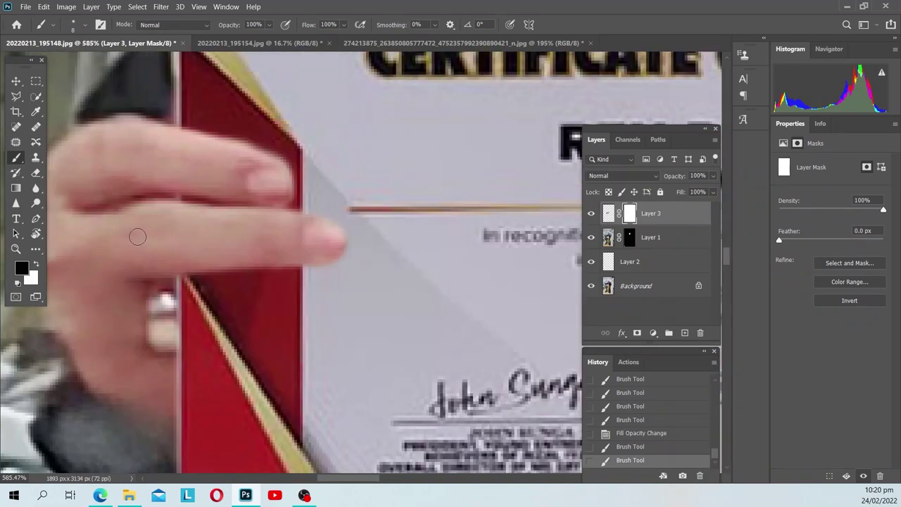
scroll(137, 236, down, 5)
scroll(211, 211, up, 3)
scroll(211, 211, up, 2)
click(684, 332)
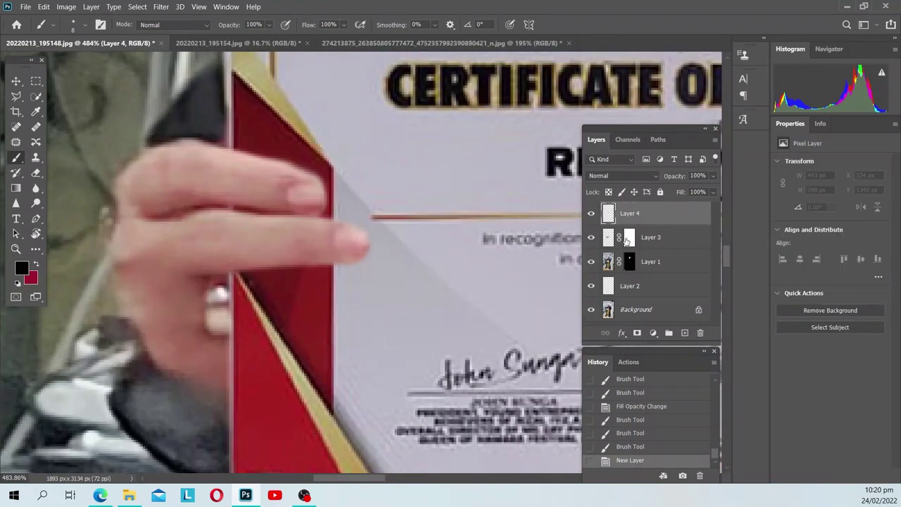
Clip the new layer to the certificate and dab soft shading at 50% brush opacity
alt+click(609, 224)
drag(268, 24, 254, 41)
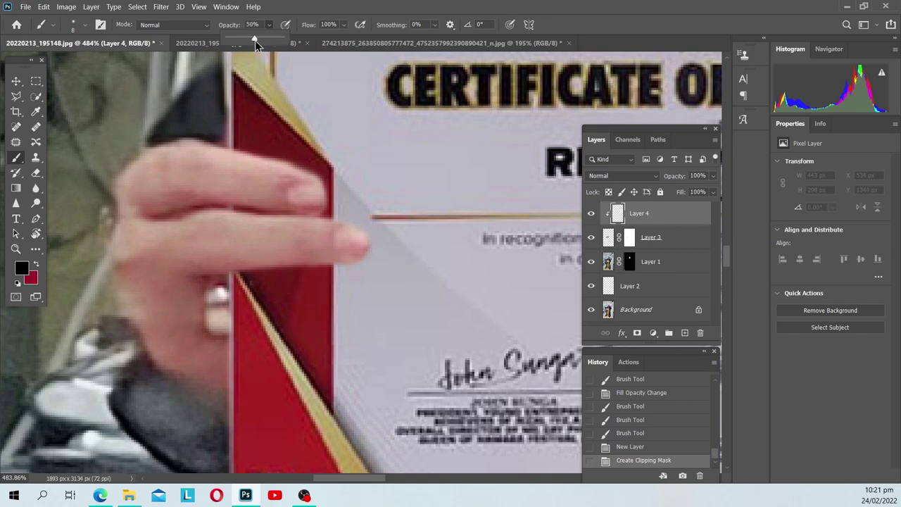
click(306, 213)
click(275, 241)
scroll(275, 241, down, 5)
scroll(427, 261, down, 5)
scroll(394, 274, up, 3)
scroll(380, 285, up, 3)
scroll(373, 289, down, 1)
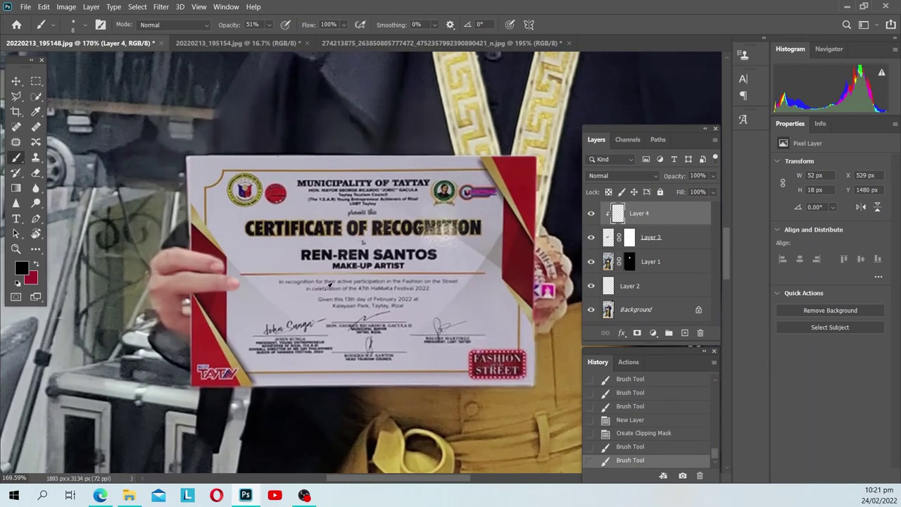
scroll(281, 309, up, 5)
Paint along the red corner's left edge in Layer 1's mask
click(641, 262)
click(630, 261)
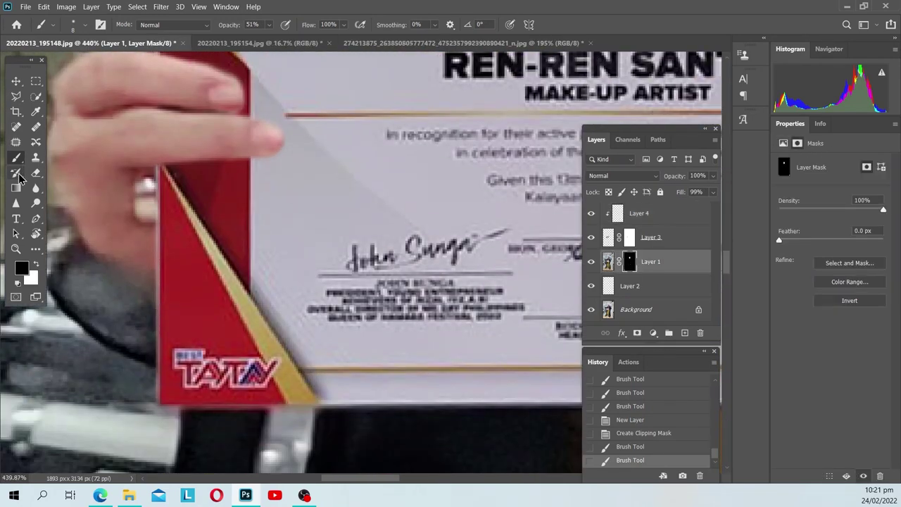
click(46, 25)
click(73, 25)
scroll(150, 179, up, 2)
scroll(144, 177, down, 2)
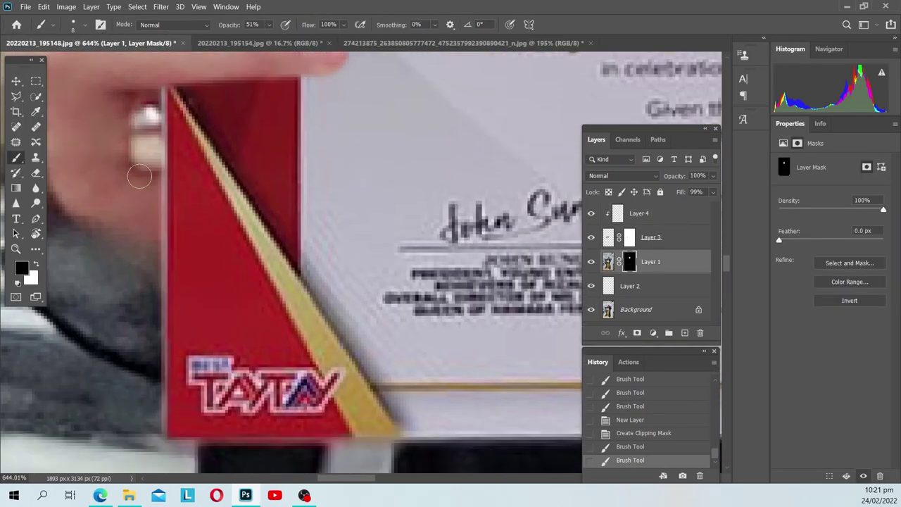
drag(161, 85, 156, 424)
click(161, 434)
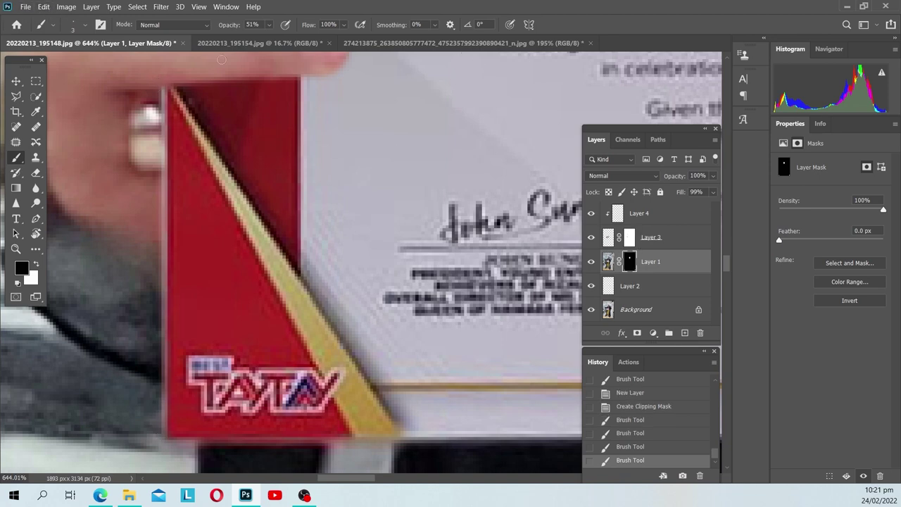
Clean the red corner's left edge down to its bottom in Layer 3's mask
click(630, 238)
mouse_move(162, 83)
mouse_down()
mouse_move(163, 434)
mouse_move(167, 85)
mouse_up()
drag(166, 332, 162, 436)
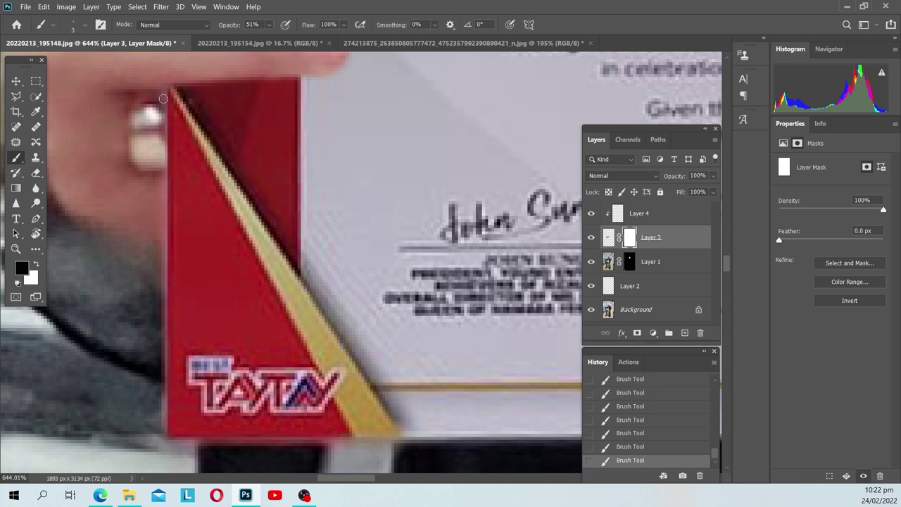
click(88, 26)
click(563, 28)
Select Layer 3's pixel thumbnail instead of its mask for editing
scroll(188, 334, down, 5)
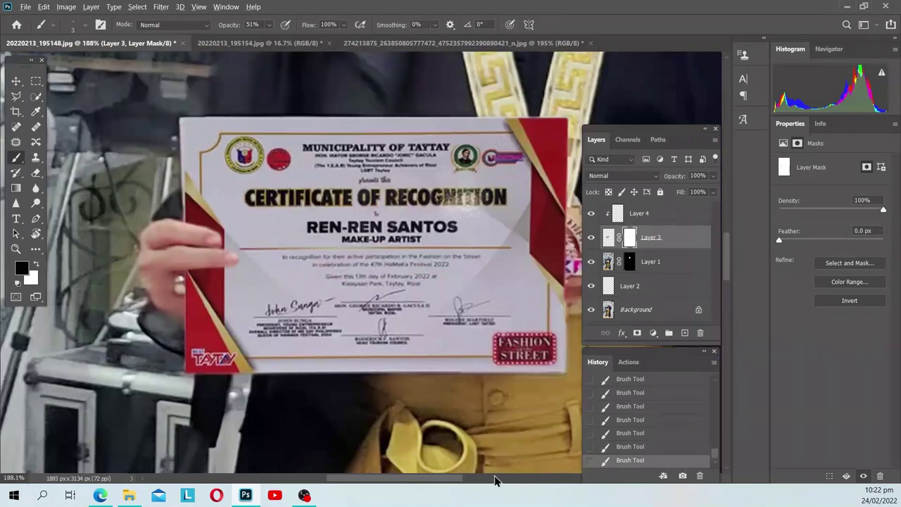
scroll(70, 335, up, 3)
scroll(15, 336, up, 2)
scroll(524, 341, down, 2)
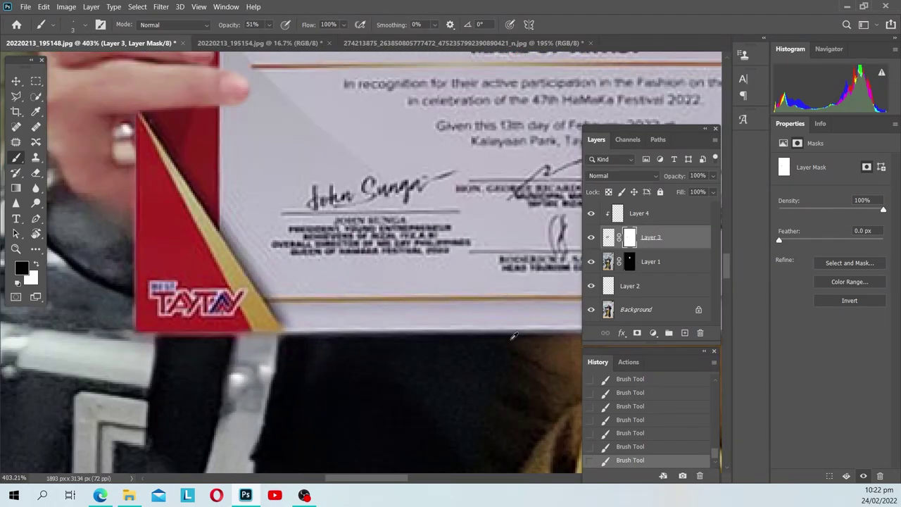
scroll(535, 348, down, 2)
scroll(545, 355, down, 1)
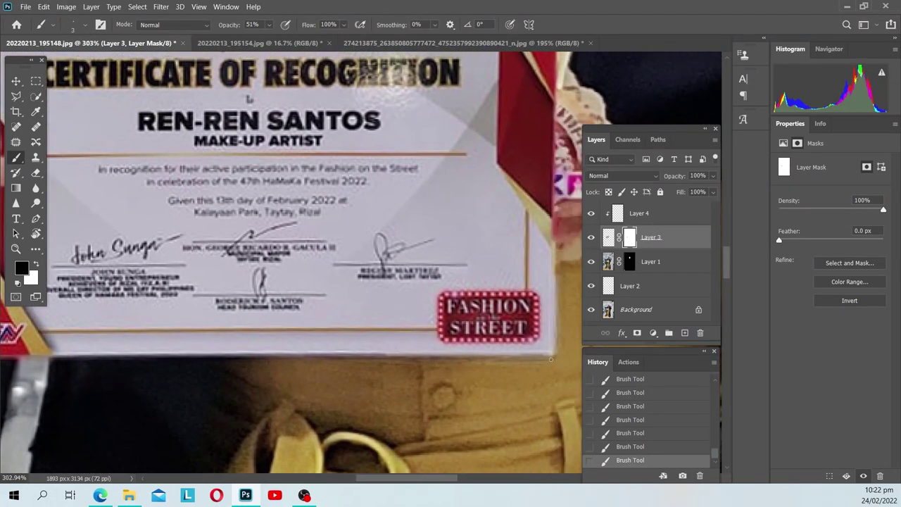
scroll(552, 360, down, 4)
scroll(422, 296, up, 1)
scroll(256, 224, up, 3)
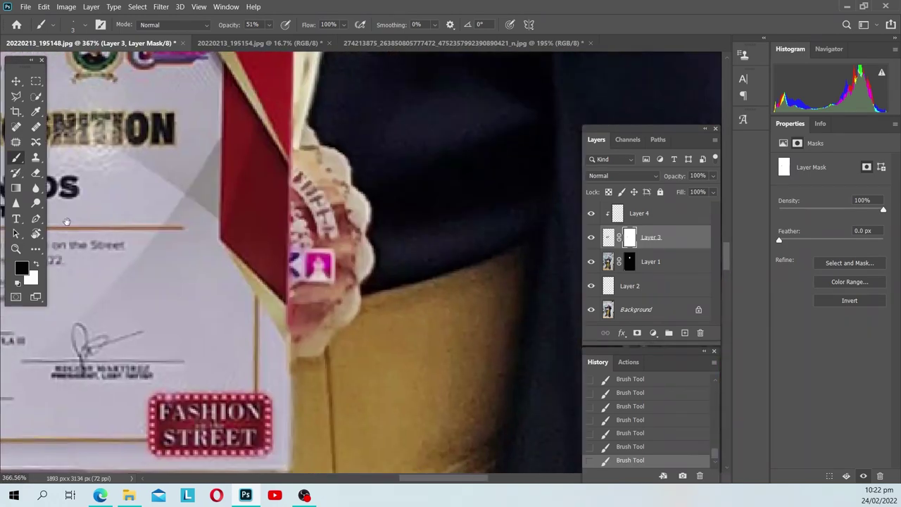
scroll(282, 308, up, 2)
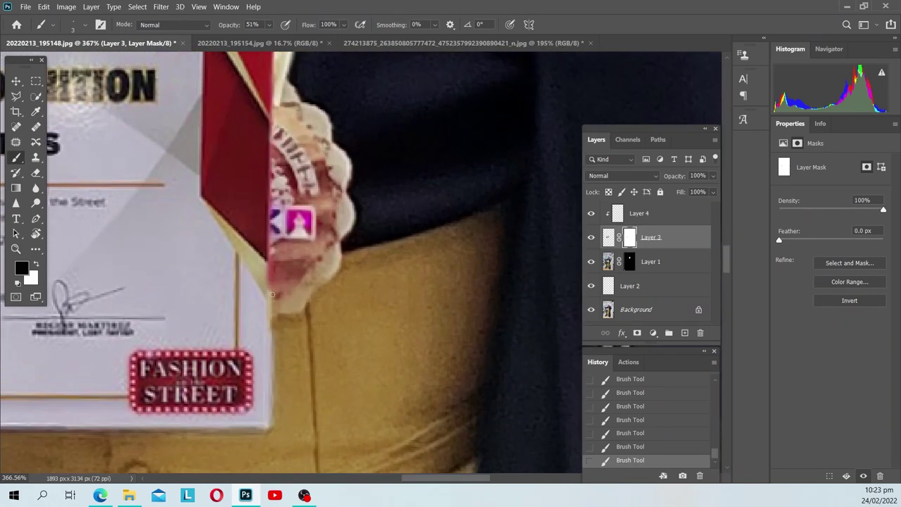
scroll(275, 317, up, 2)
scroll(278, 141, up, 2)
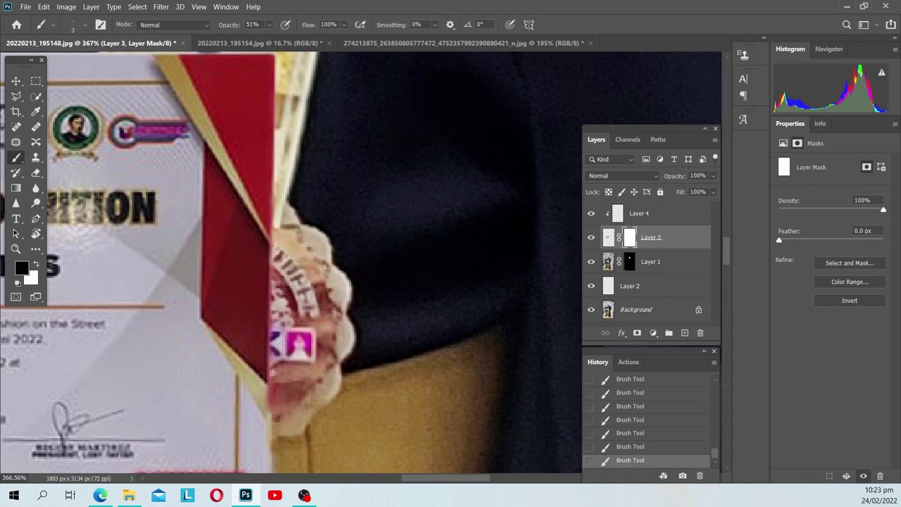
scroll(272, 411, down, 5)
scroll(278, 394, down, 2)
scroll(278, 394, down, 1)
scroll(246, 118, up, 3)
scroll(246, 118, down, 3)
scroll(254, 141, up, 3)
scroll(267, 176, up, 1)
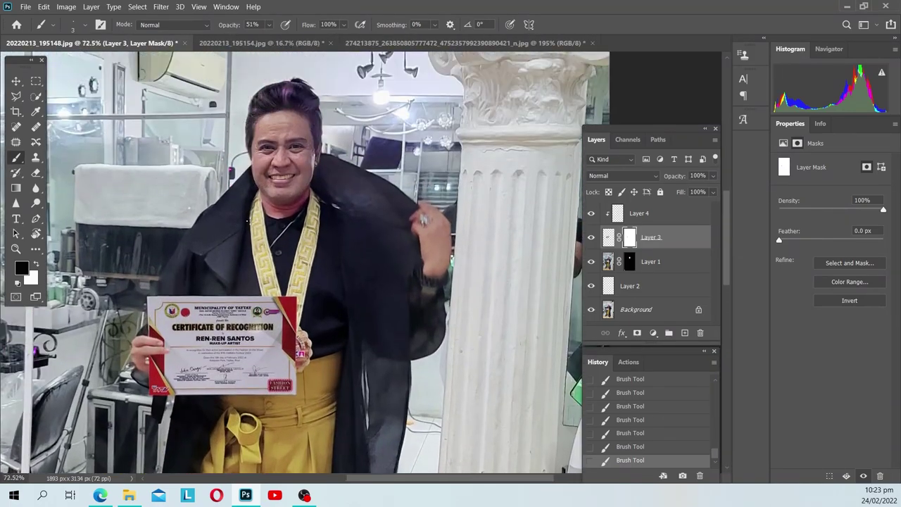
scroll(287, 205, up, 3)
click(608, 237)
scroll(289, 140, up, 2)
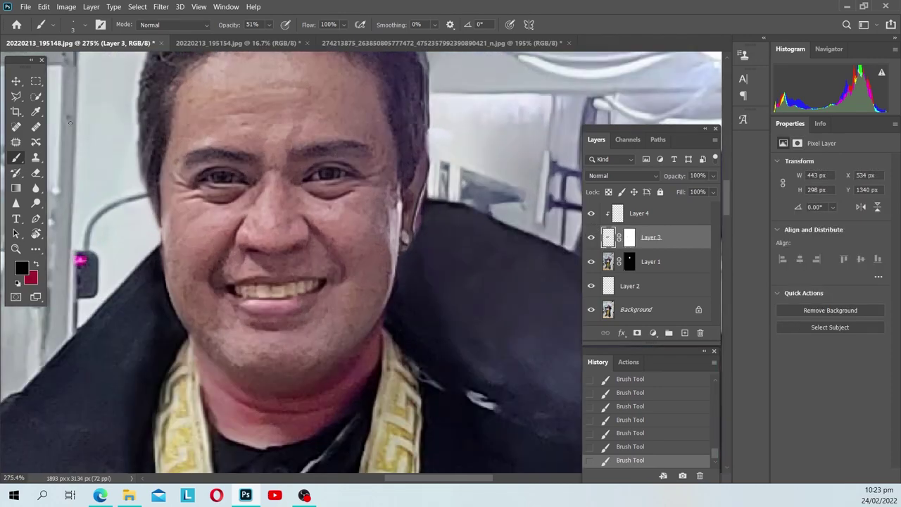
Toggle Layers 2 and 3 off and on to compare the face, then select Layer 1
key(j)
click(590, 237)
click(589, 239)
click(590, 237)
click(590, 237)
scroll(365, 239, down, 1)
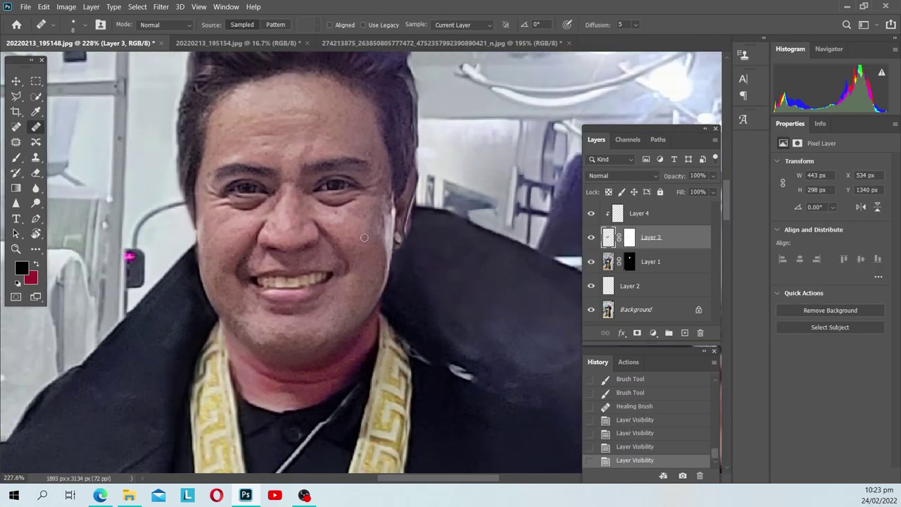
click(656, 213)
click(630, 286)
click(590, 286)
click(590, 285)
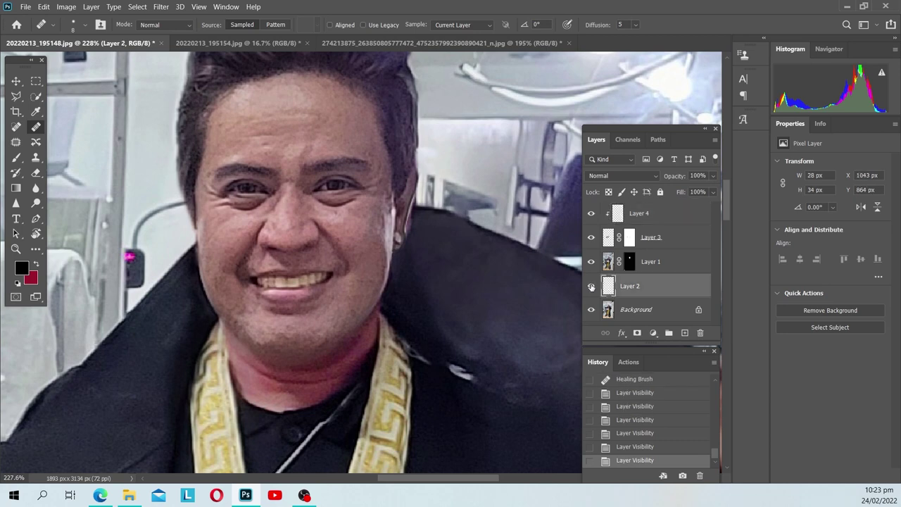
click(608, 262)
scroll(256, 104, up, 3)
Spot-heal the blemishes and a short streak across the forehead and one lower-cheek spot
key(shift+j)
click(261, 176)
click(259, 160)
click(345, 161)
click(363, 133)
click(375, 95)
click(344, 138)
click(331, 182)
click(365, 164)
drag(357, 127, 306, 127)
click(195, 146)
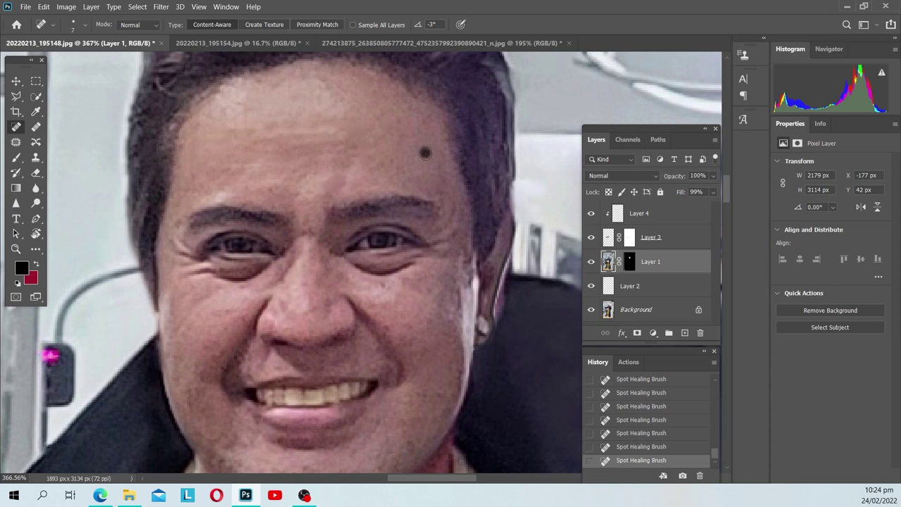
click(396, 328)
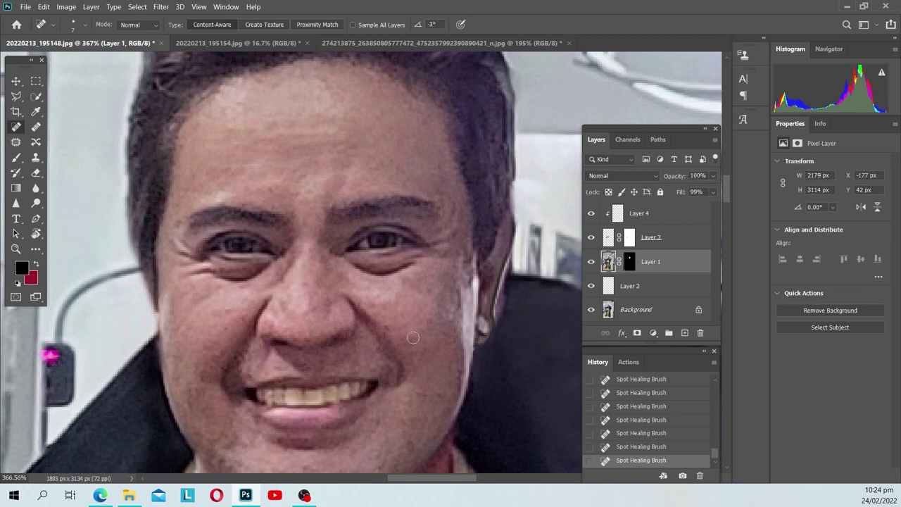
Heal the spots and small streak on the cheek and under the right eye
key(h)
click(405, 285)
click(384, 269)
drag(308, 292, 318, 312)
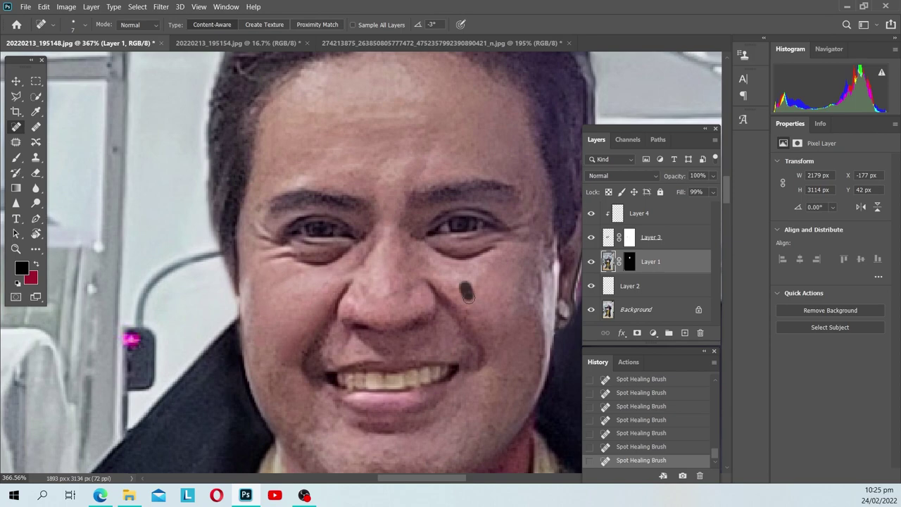
key(h)
click(415, 260)
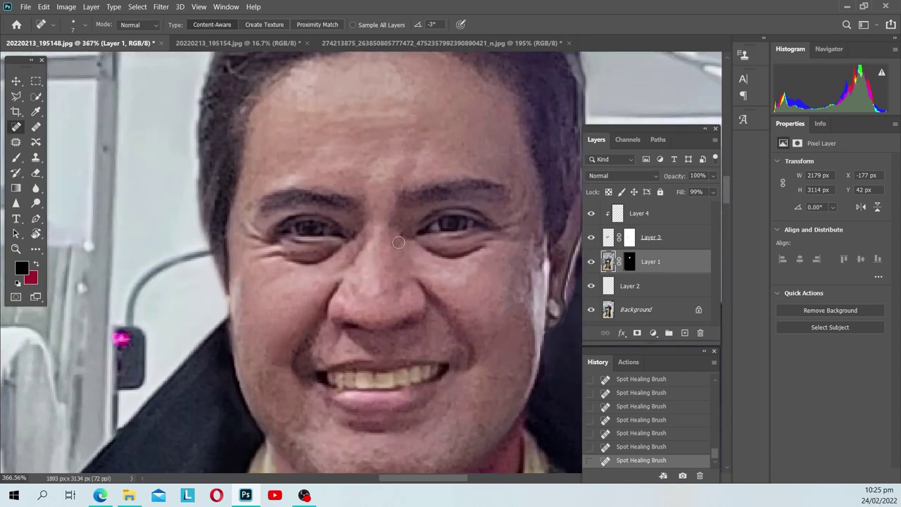
key(h)
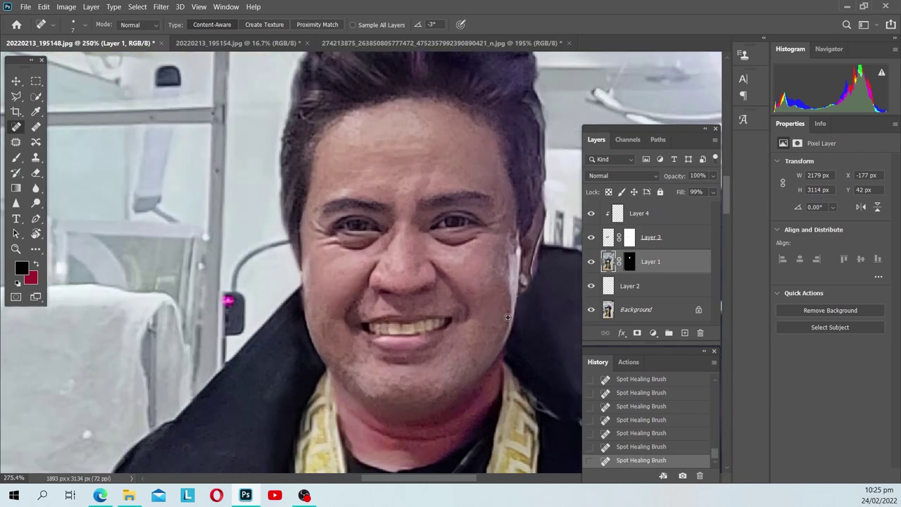
click(472, 268)
Heal the blemishes near the chin, along the right jaw, on the cheek and temple
key(h)
click(496, 278)
click(478, 332)
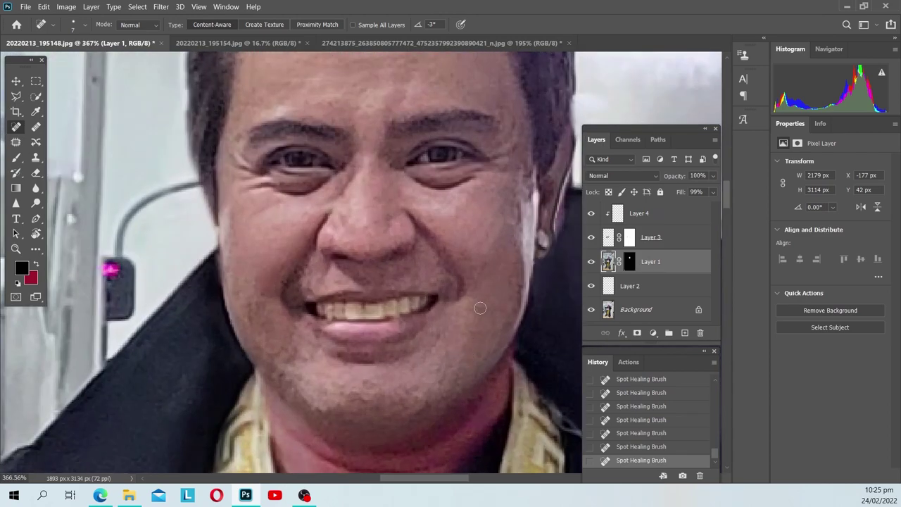
key(h)
click(480, 308)
click(468, 338)
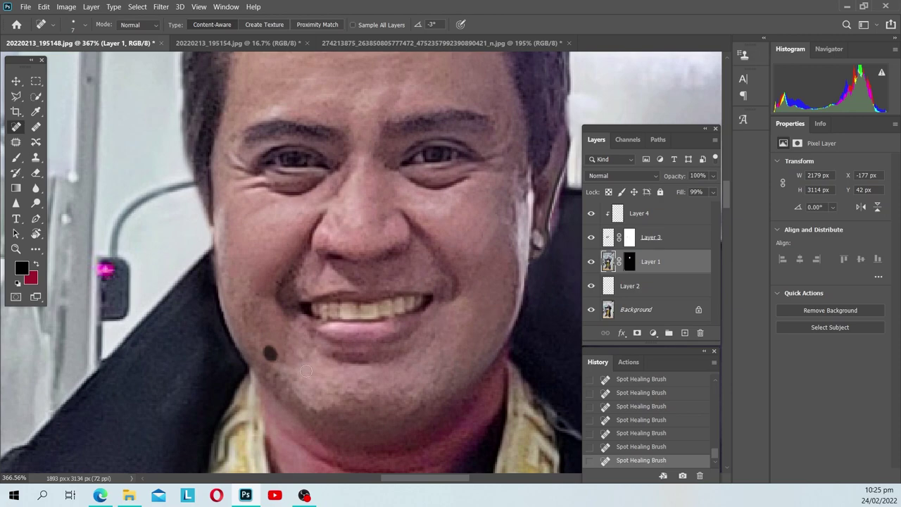
key(h)
mouse_move(247, 309)
mouse_down()
mouse_move(207, 218)
mouse_move(204, 243)
mouse_up()
drag(486, 185, 483, 195)
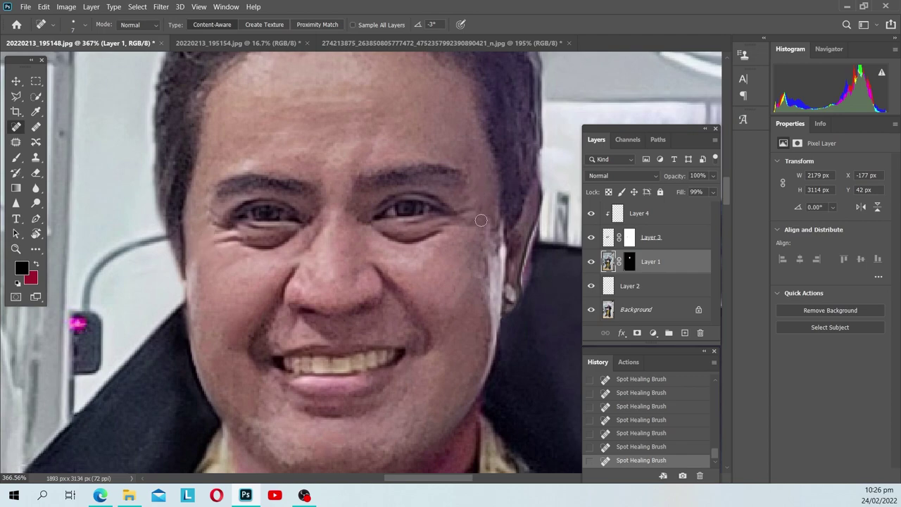
Pan and zoom around the photo to inspect the healed face
key(h)
mouse_move(485, 280)
mouse_down()
mouse_move(457, 221)
mouse_move(453, 267)
mouse_up()
key(h)
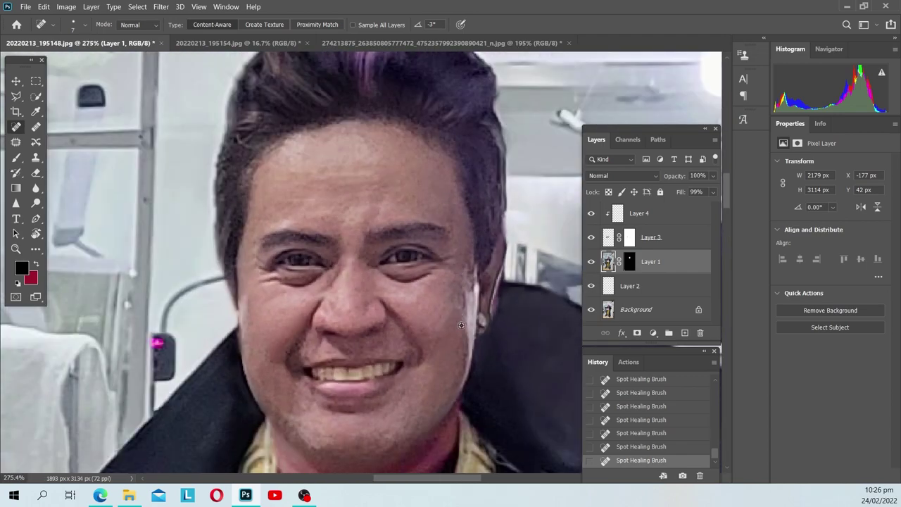
key(h)
drag(452, 301, 402, 204)
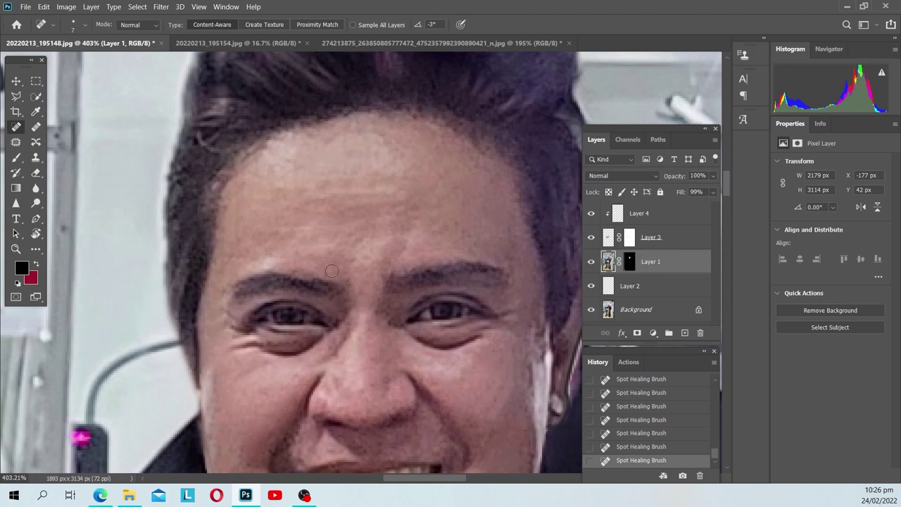
scroll(457, 416, down, 5)
scroll(456, 416, up, 3)
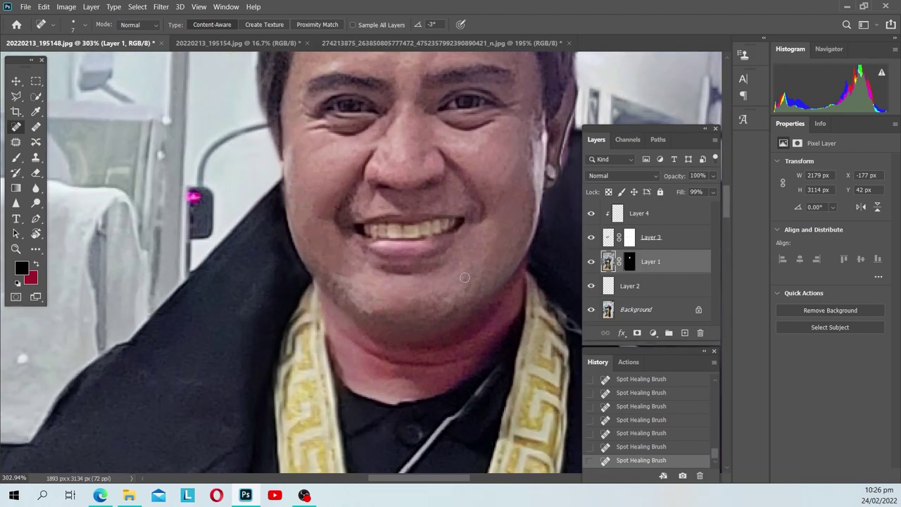
scroll(449, 271, down, 5)
scroll(457, 239, up, 2)
drag(468, 106, 468, 208)
scroll(468, 207, down, 2)
scroll(433, 250, up, 4)
scroll(433, 250, up, 1)
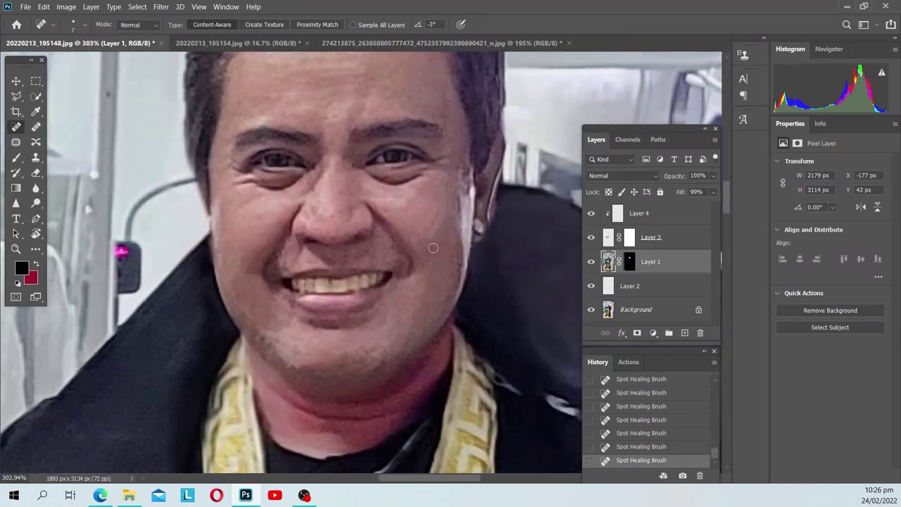
scroll(447, 149, up, 2)
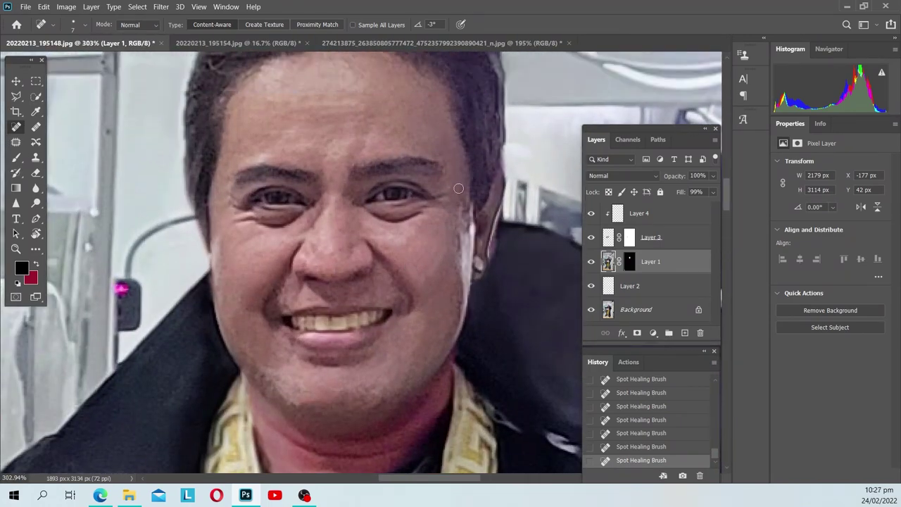
scroll(241, 140, down, 3)
scroll(261, 269, up, 4)
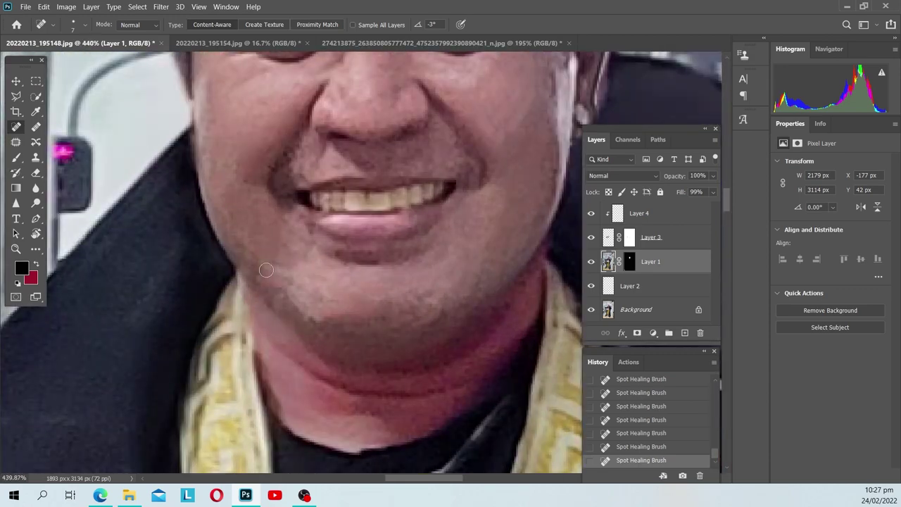
scroll(315, 284, down, 2)
scroll(315, 286, down, 2)
scroll(316, 286, up, 2)
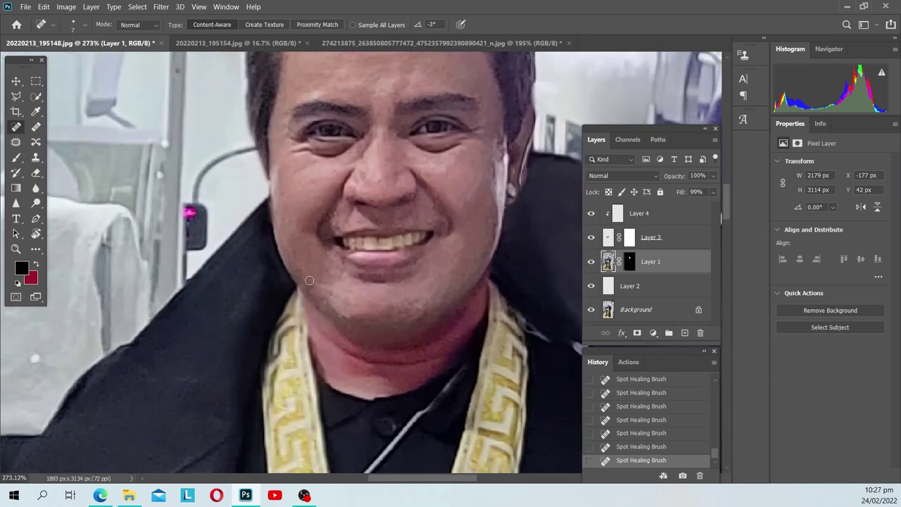
scroll(395, 304, up, 2)
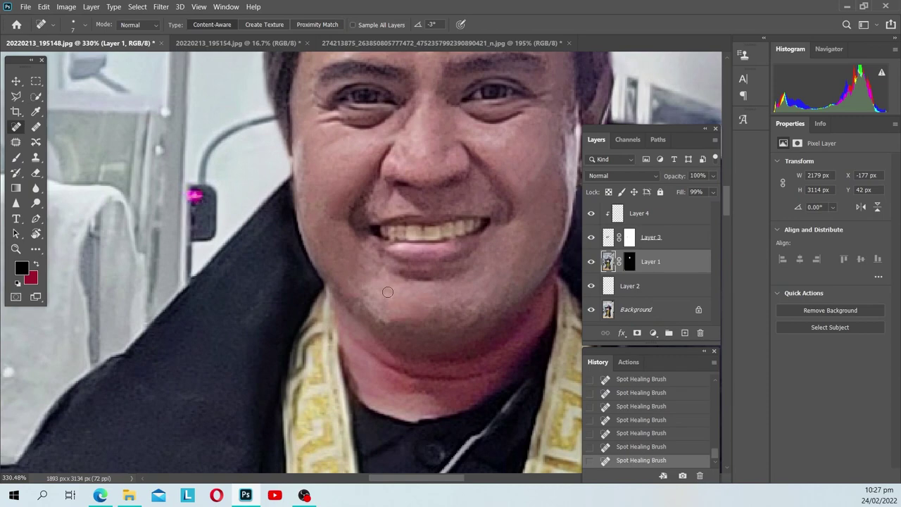
scroll(315, 237, down, 3)
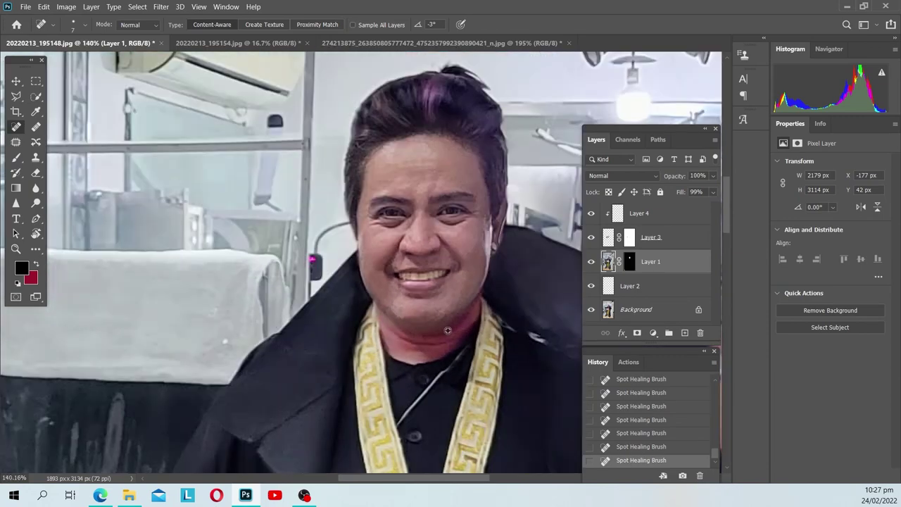
scroll(358, 292, up, 2)
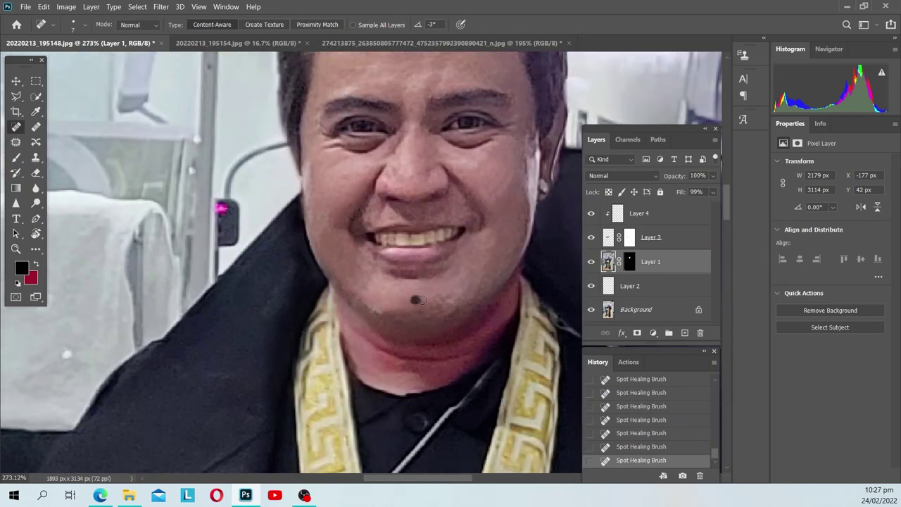
scroll(418, 299, down, 2)
scroll(429, 299, up, 1)
scroll(444, 297, down, 2)
scroll(456, 297, down, 1)
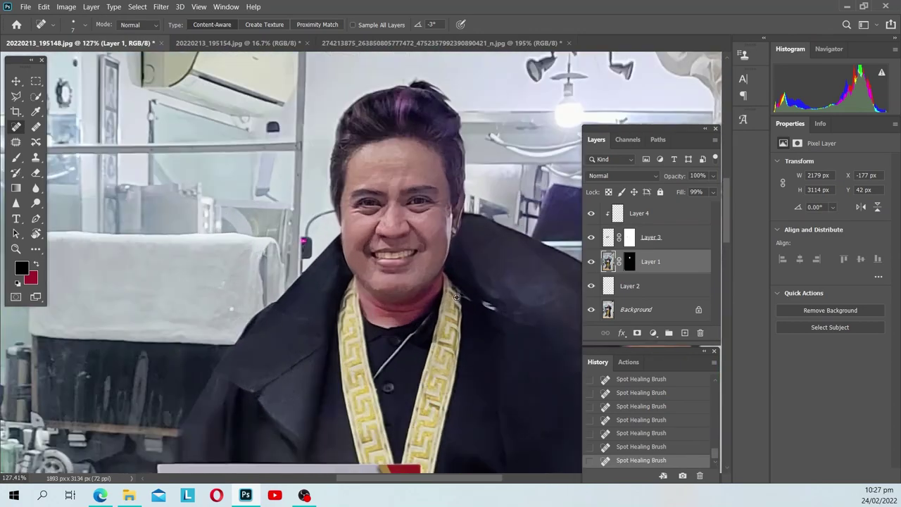
scroll(456, 297, down, 2)
Stamp all visible layers into a new merged Layer 5 at the top of the stack
click(665, 214)
key(ctrl+shift+alt+e)
scroll(437, 262, up, 1)
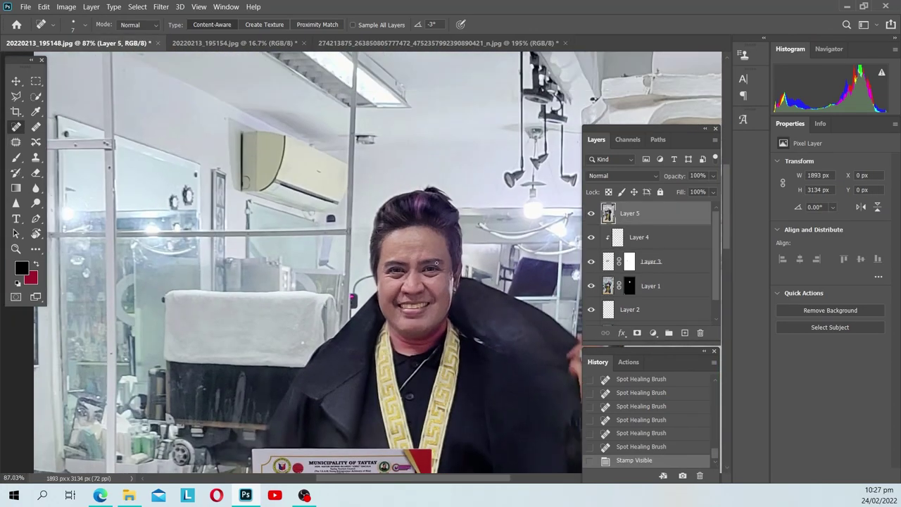
scroll(436, 263, down, 1)
scroll(431, 298, up, 2)
scroll(431, 297, up, 1)
scroll(485, 266, up, 1)
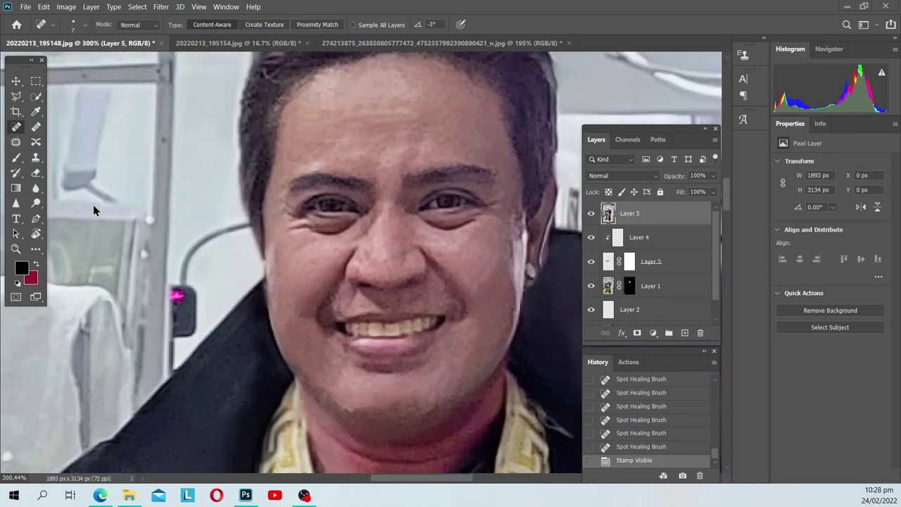
On merged Layer 5, heal the remaining spots and streaks near the chin and lower face
key(v)
click(15, 128)
click(332, 361)
click(328, 386)
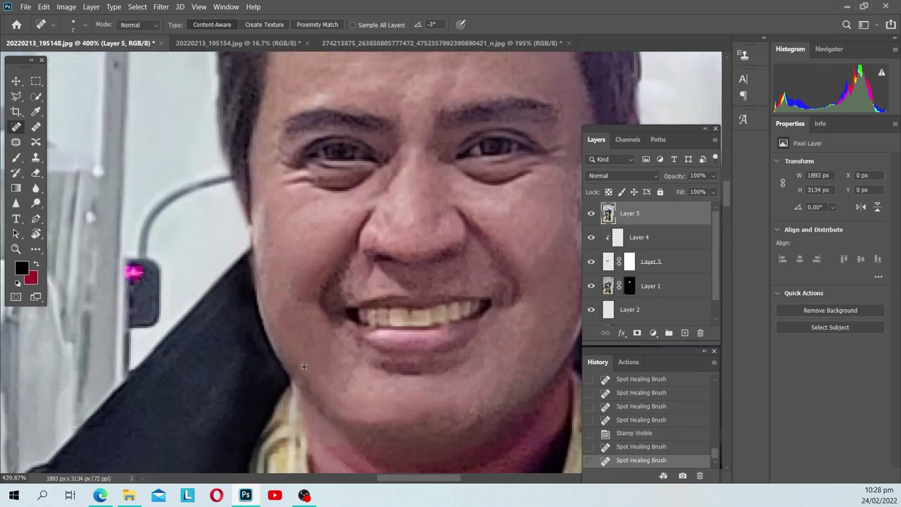
scroll(352, 380, up, 2)
drag(294, 359, 306, 380)
scroll(378, 389, up, 2)
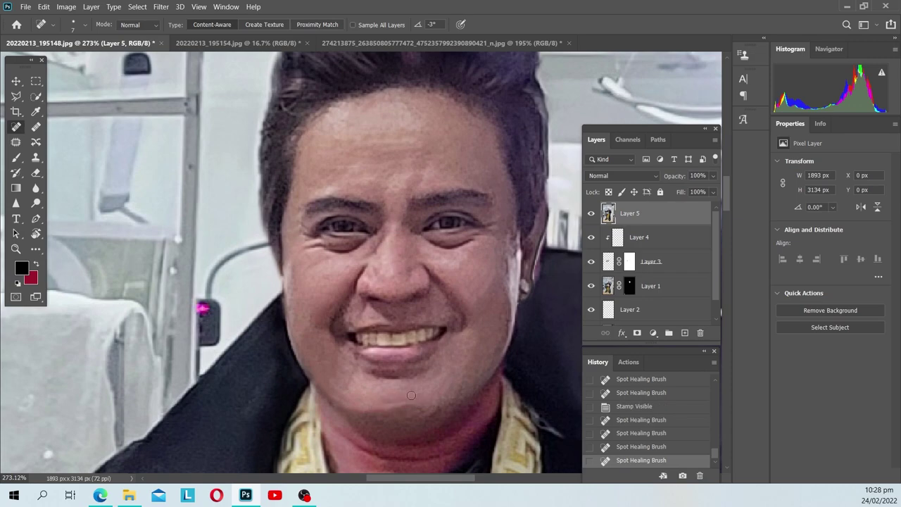
click(436, 398)
drag(437, 398, 413, 388)
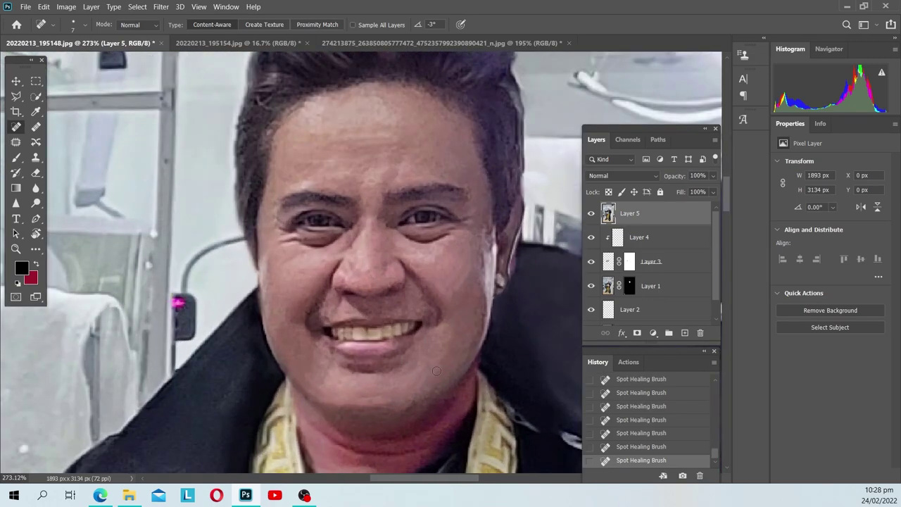
Zoom in and out to review the retouched skin
scroll(422, 315, down, 3)
scroll(366, 316, down, 2)
scroll(330, 316, up, 6)
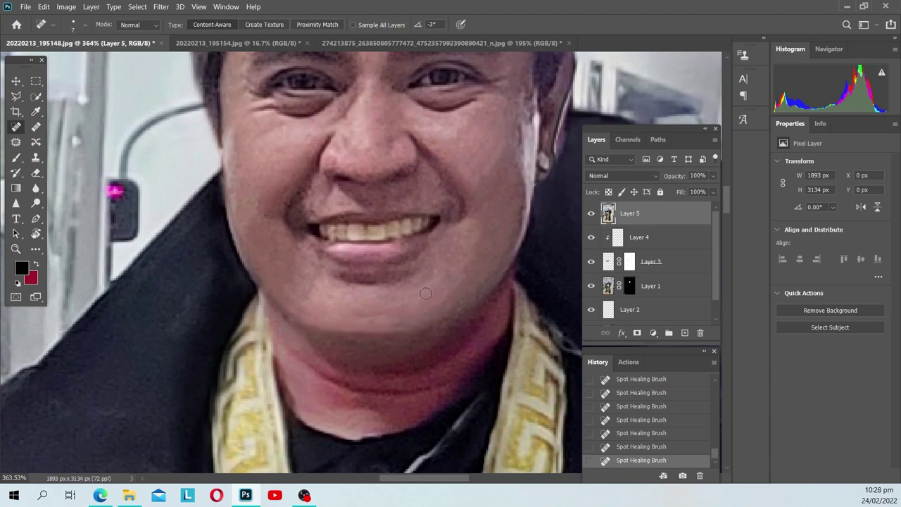
scroll(472, 300, down, 2)
scroll(464, 313, down, 1)
scroll(459, 325, down, 2)
scroll(459, 326, up, 3)
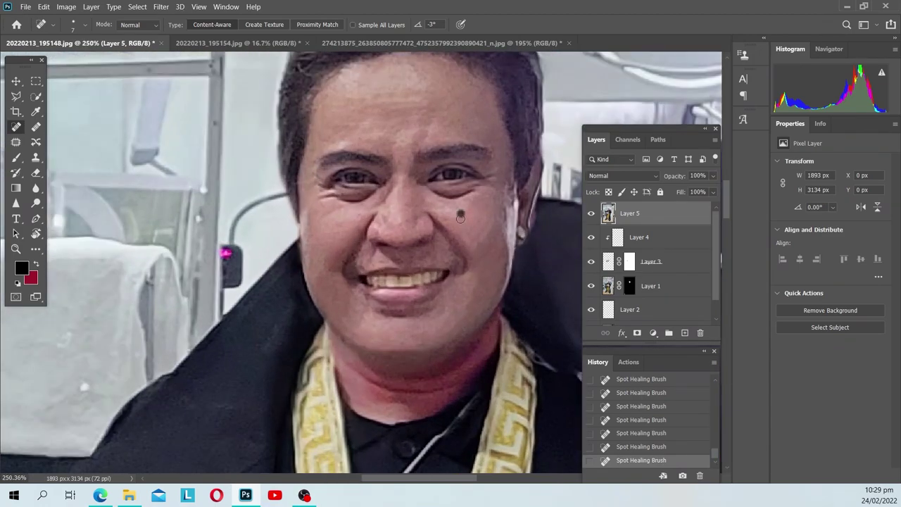
scroll(438, 142, up, 3)
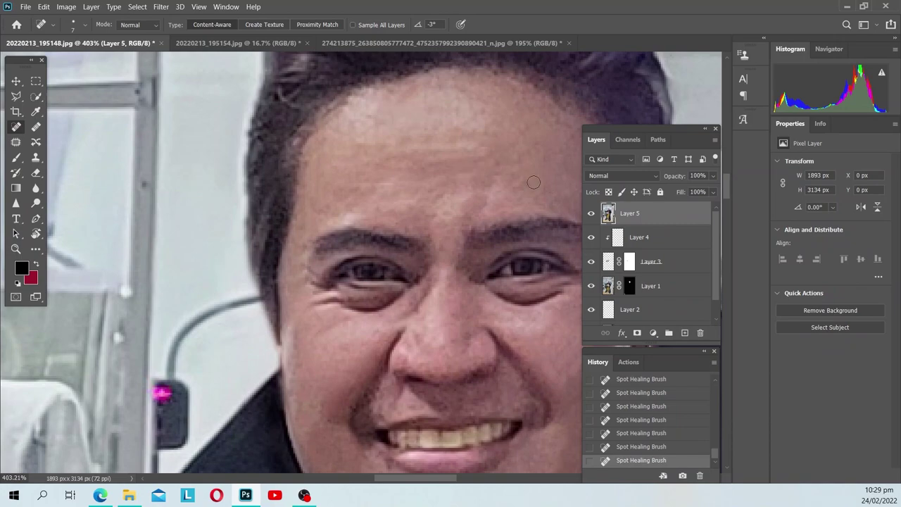
scroll(417, 255, down, 1)
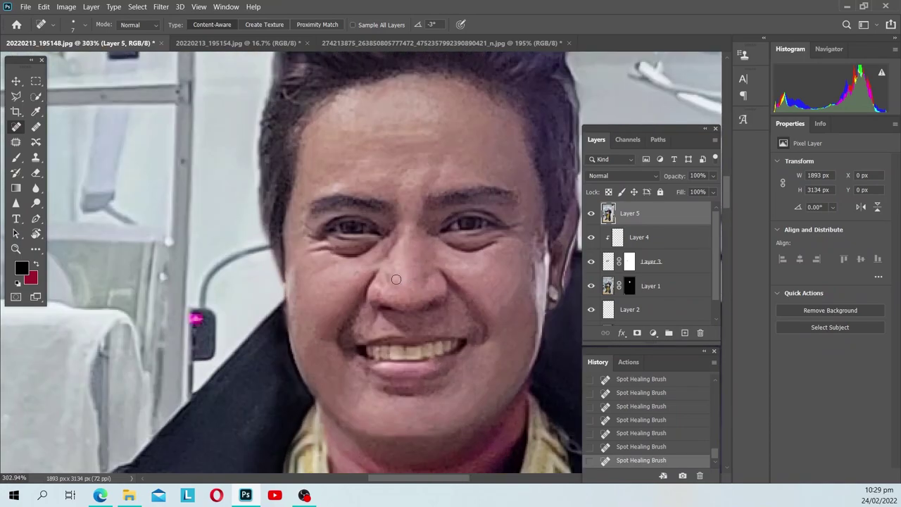
scroll(400, 282, down, 2)
Add a Curves layer with the white point dragged left, and fill its mask with black
click(653, 332)
click(686, 184)
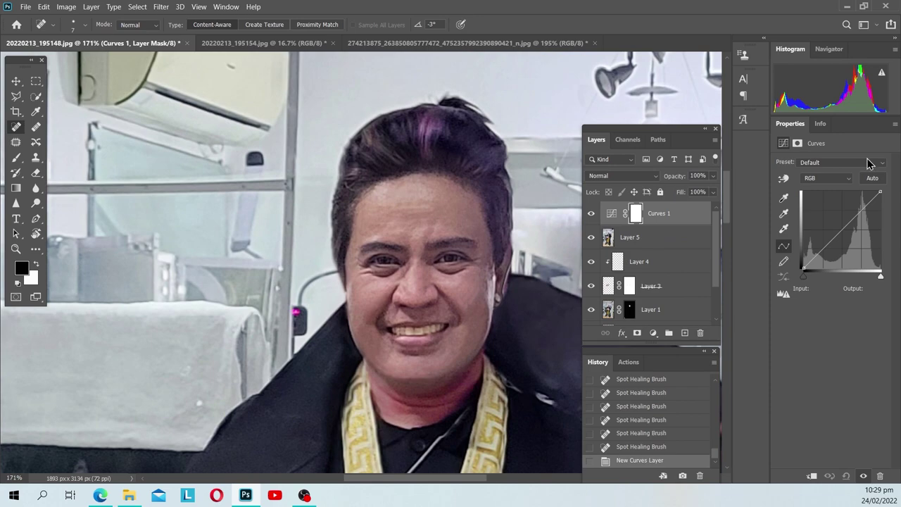
drag(879, 192, 860, 192)
click(44, 6)
click(53, 179)
click(506, 161)
click(496, 256)
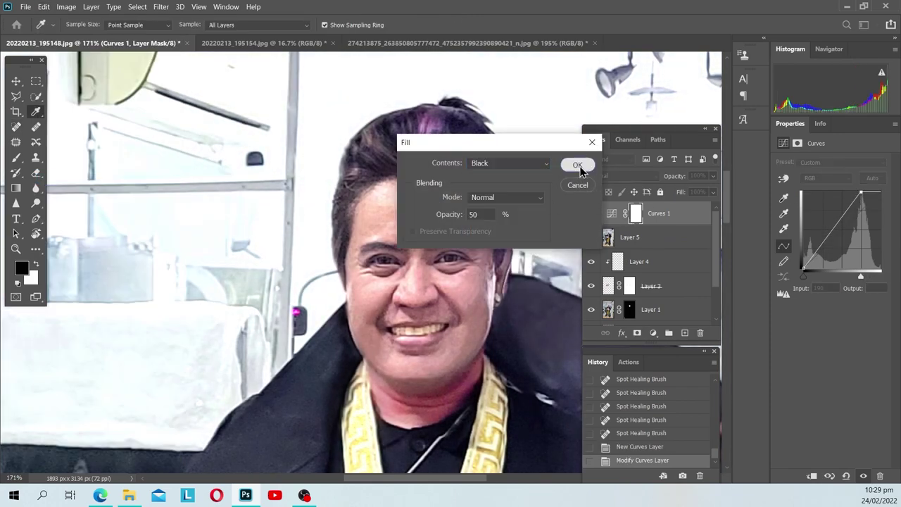
click(577, 164)
Toggle the Curves layer visibility to compare, then undo the visibility change
click(591, 212)
click(591, 212)
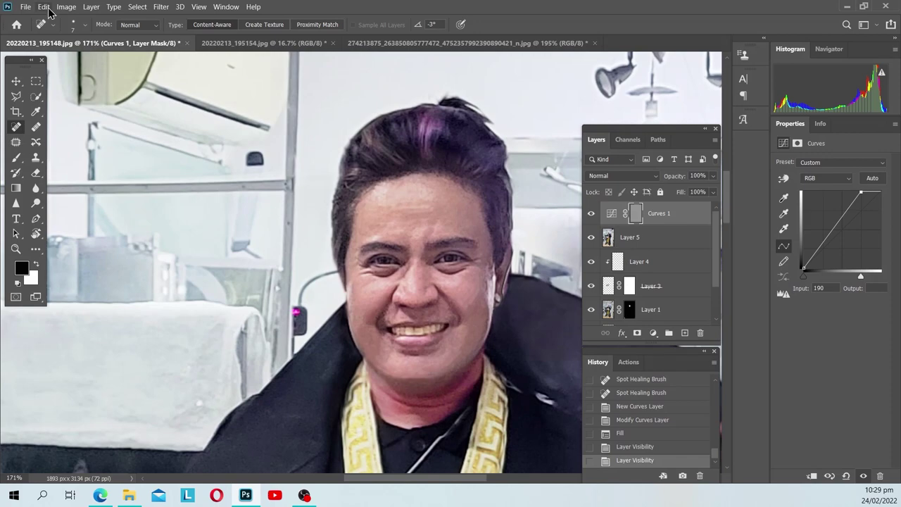
click(44, 6)
key(Escape)
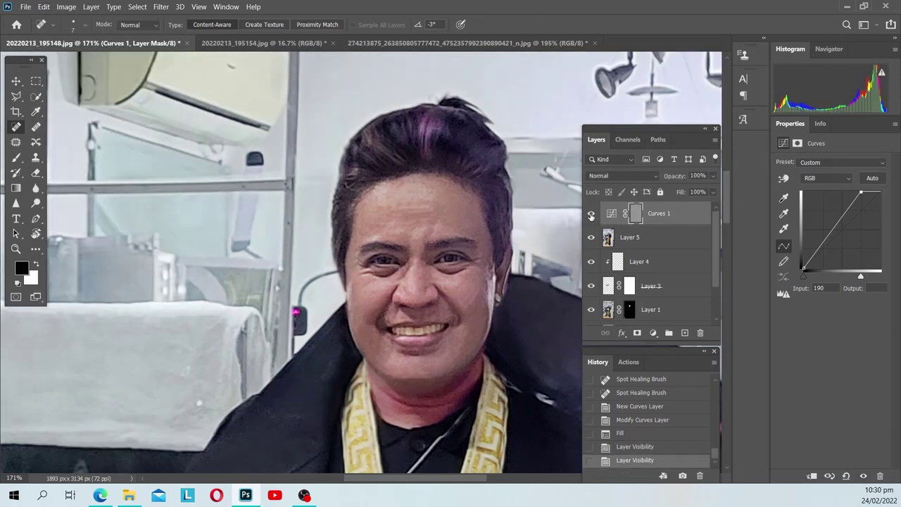
click(591, 214)
click(44, 6)
key(Escape)
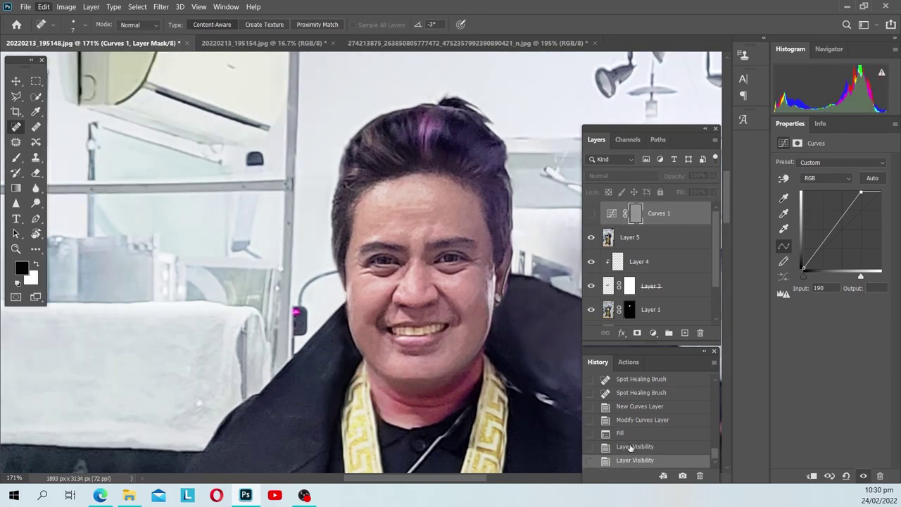
key(ctrl+z)
key(ctrl+z)
Ease the curve's white point back slightly and refill the Curves mask with black
drag(858, 197, 865, 194)
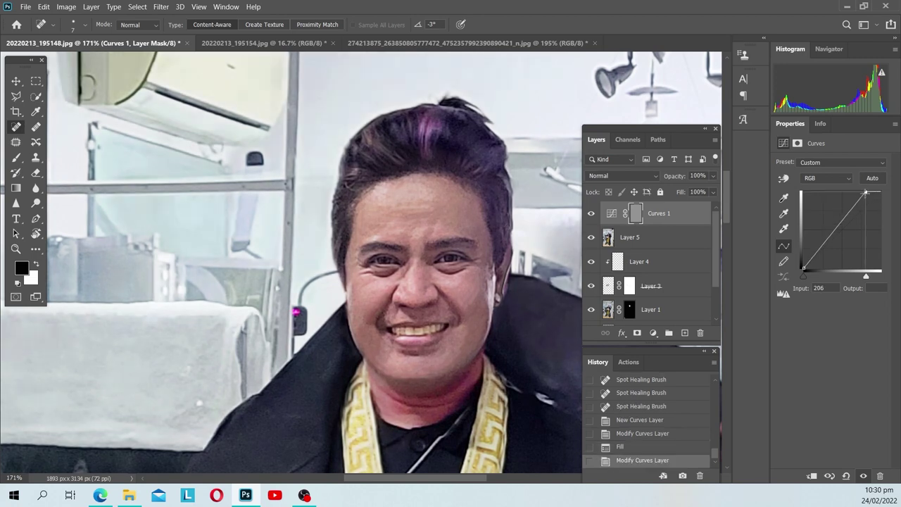
click(43, 6)
click(63, 176)
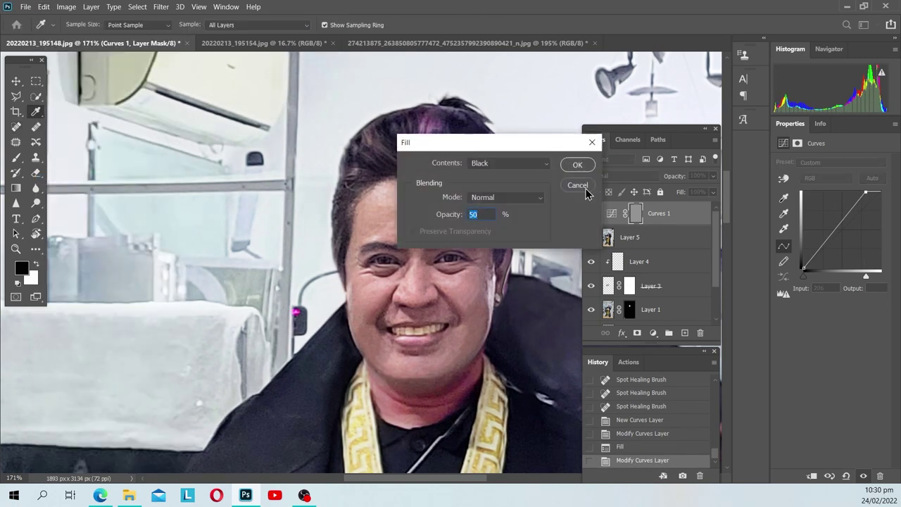
click(545, 163)
key(Escape)
click(577, 166)
key(j)
click(591, 213)
click(590, 213)
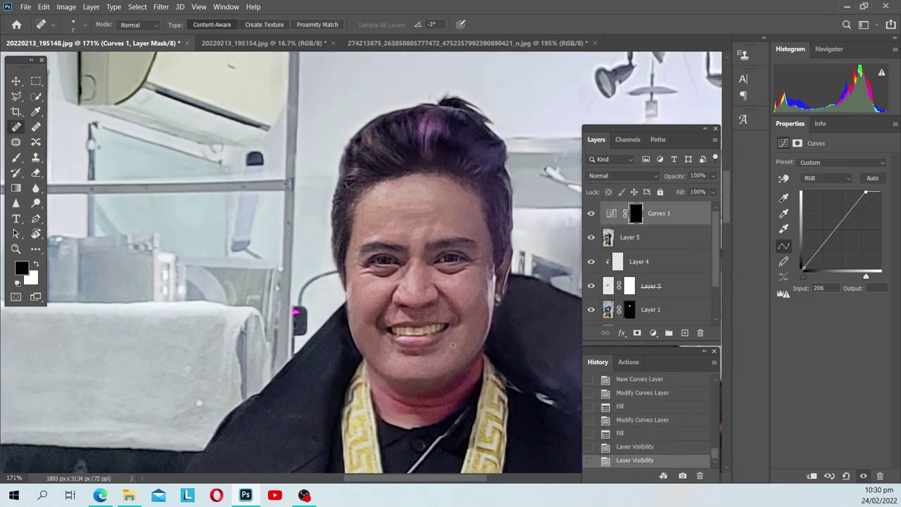
scroll(84, 193, down, 2)
scroll(415, 251, up, 2)
scroll(415, 251, up, 2)
Paint the brightening back in with the Brush over the chin and neck
key(b)
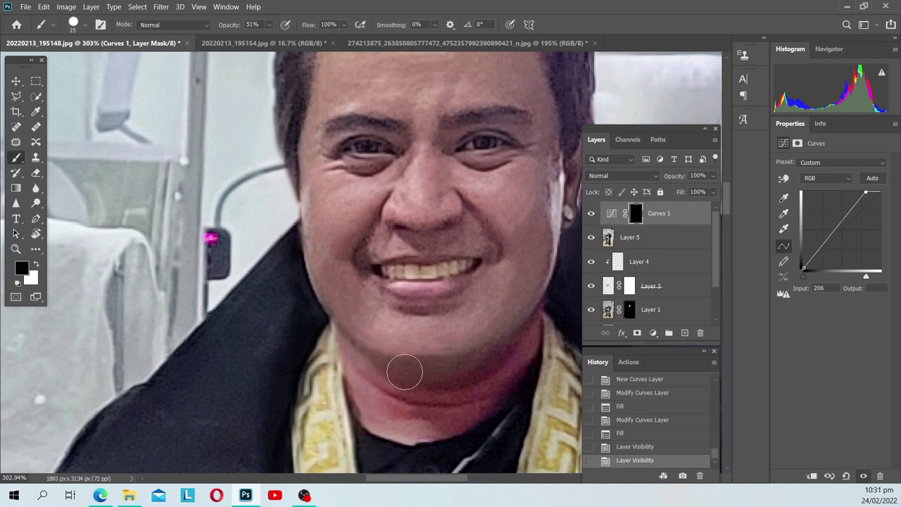
click(44, 6)
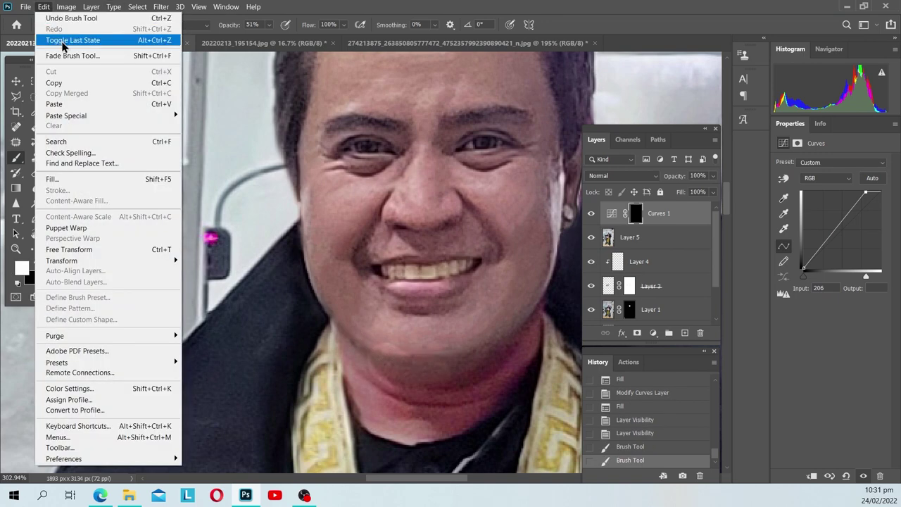
click(57, 38)
click(78, 24)
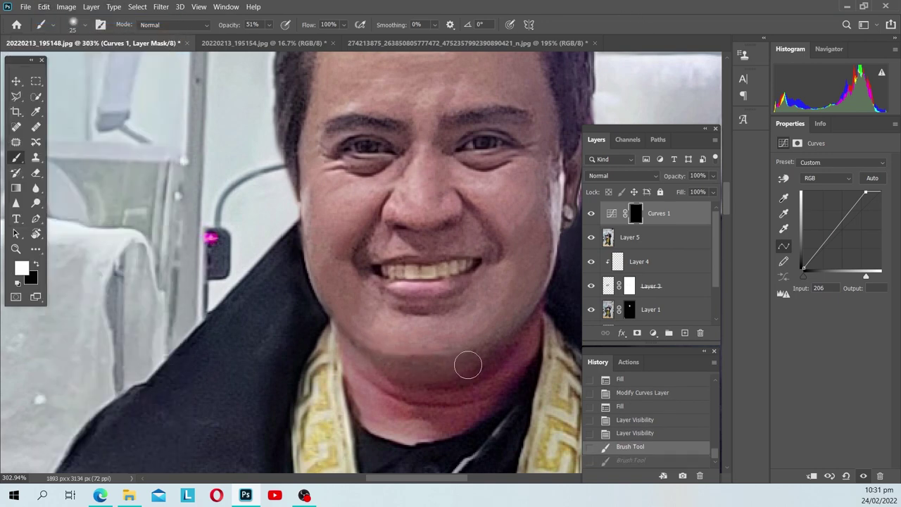
drag(461, 366, 495, 360)
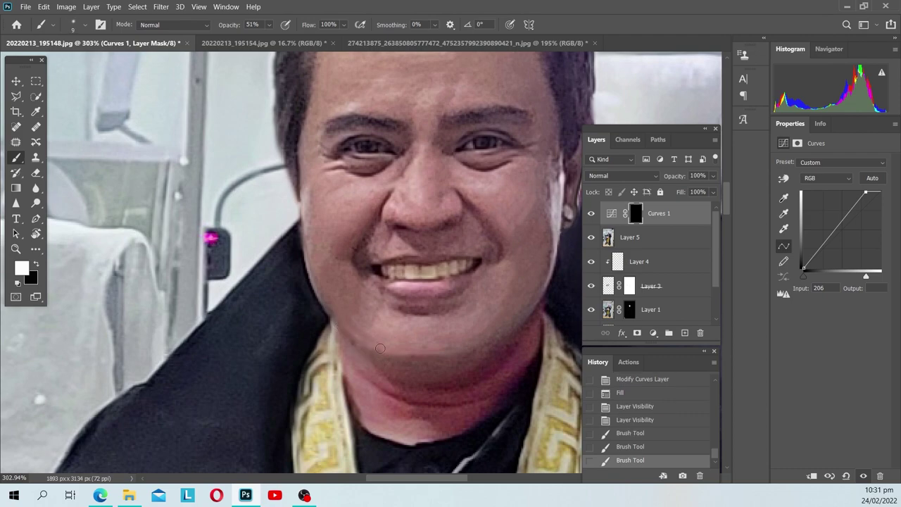
click(462, 365)
Toggle the Curves layer on and off to compare the brightened neck before and after
scroll(538, 307, down, 5)
scroll(539, 306, up, 3)
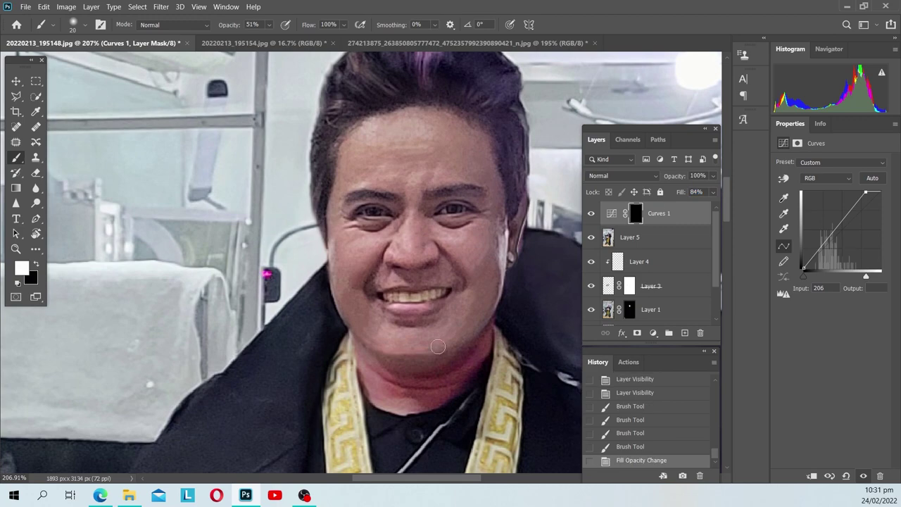
scroll(548, 273, down, 4)
scroll(548, 273, up, 4)
scroll(548, 273, down, 3)
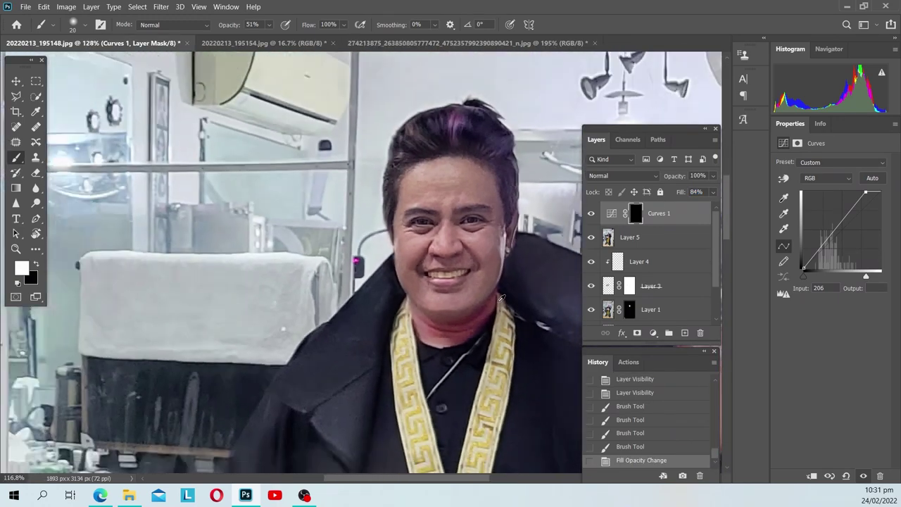
scroll(501, 299, down, 1)
double_click(591, 213)
double_click(591, 213)
double_click(591, 213)
scroll(488, 261, down, 3)
scroll(488, 262, up, 2)
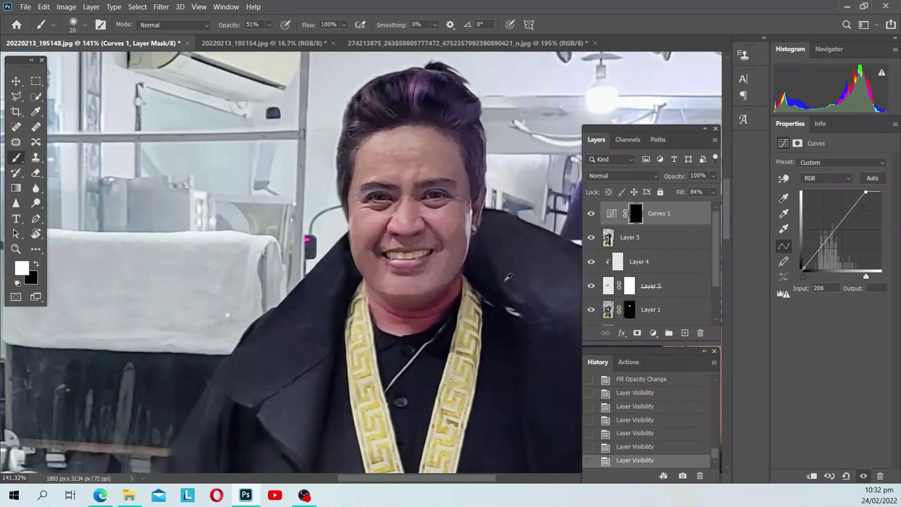
scroll(422, 239, down, 5)
Flatten all layers of the edited photo into one
scroll(364, 220, down, 1)
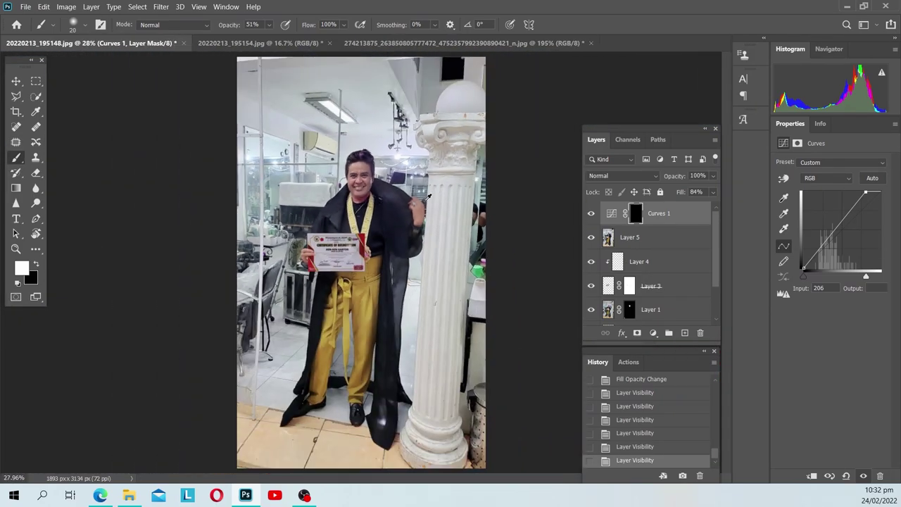
scroll(364, 211, up, 2)
scroll(363, 190, up, 2)
scroll(361, 166, up, 1)
scroll(361, 166, down, 2)
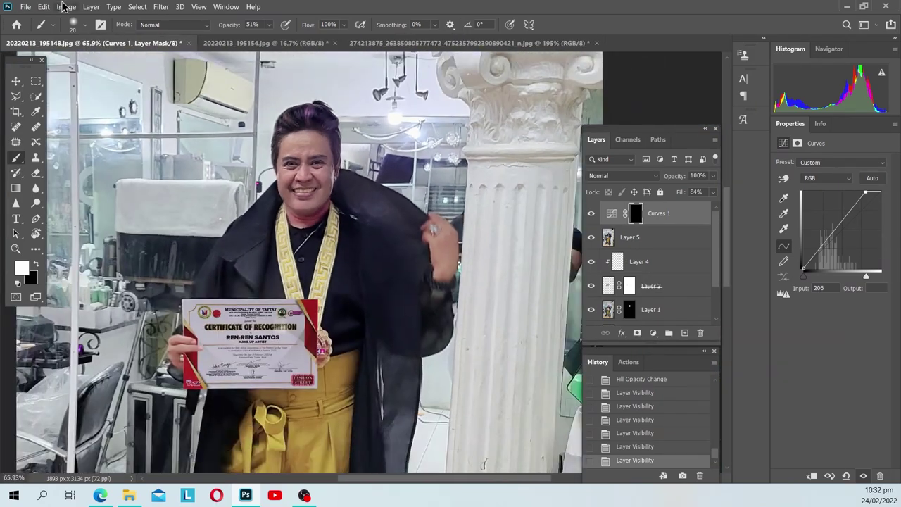
click(91, 6)
click(112, 427)
Create a new 2400 × 3300 px portrait document at 300 ppi
click(25, 7)
click(40, 21)
click(673, 165)
click(595, 202)
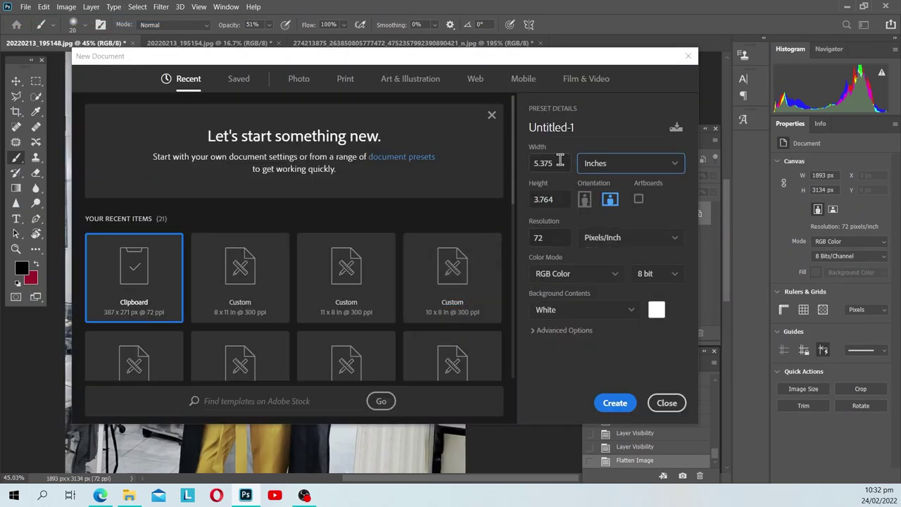
text(300)
click(614, 402)
Select and copy the whole flattened photo, then switch to Untitled-1
key(ctrl+Tab)
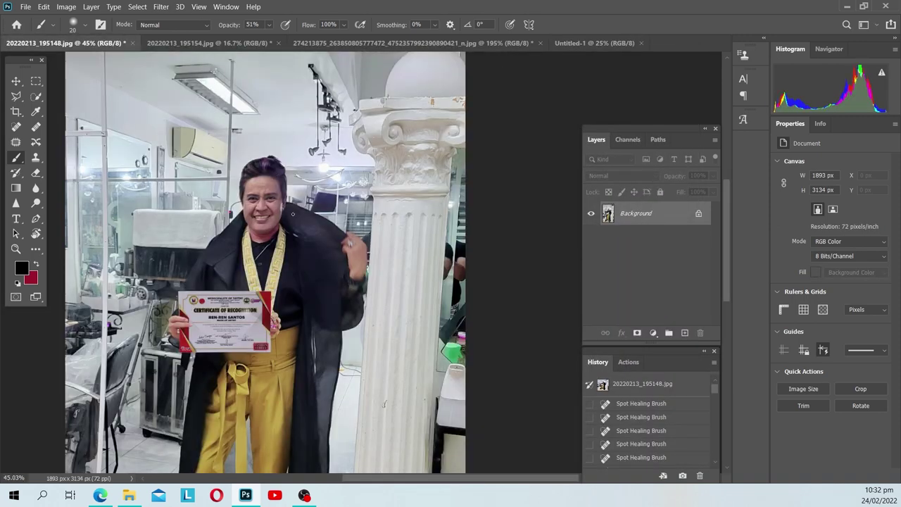
key(ctrl+0)
key(m)
key(ctrl+a)
click(570, 44)
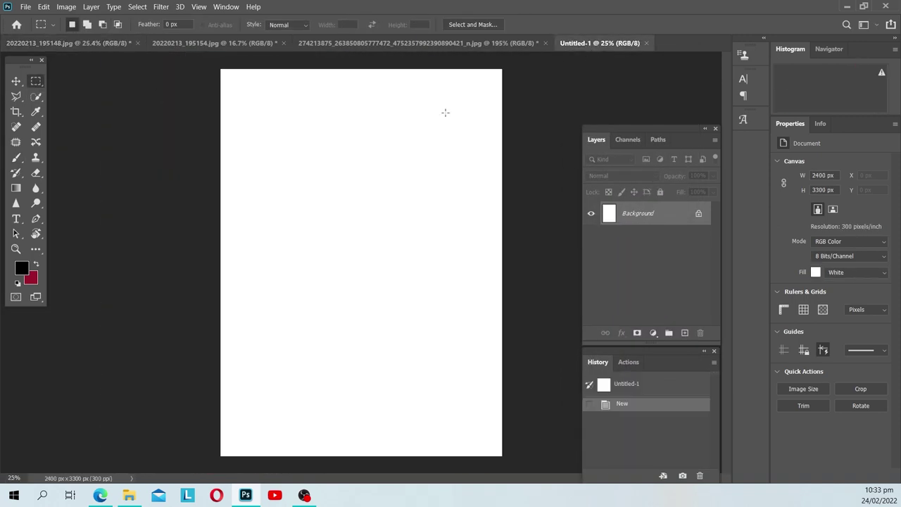
Paste the photo into Untitled-1 and enlarge it with Free Transform
key(ctrl+v)
key(ctrl+minus)
key(ctrl+t)
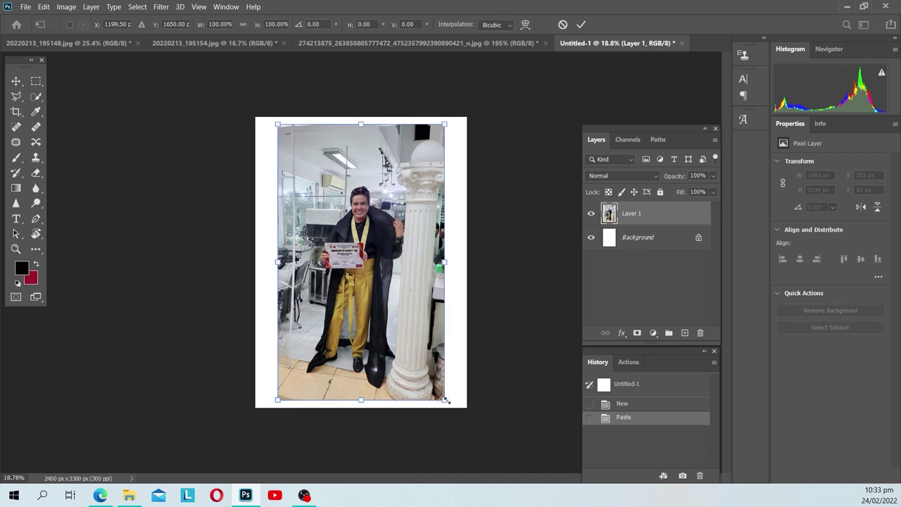
drag(444, 400, 469, 443)
drag(277, 124, 241, 64)
Position the photo at 2476 × 4099 px to cover the whole page and commit
mouse_move(423, 292)
mouse_down()
mouse_move(438, 263)
mouse_move(454, 314)
mouse_up()
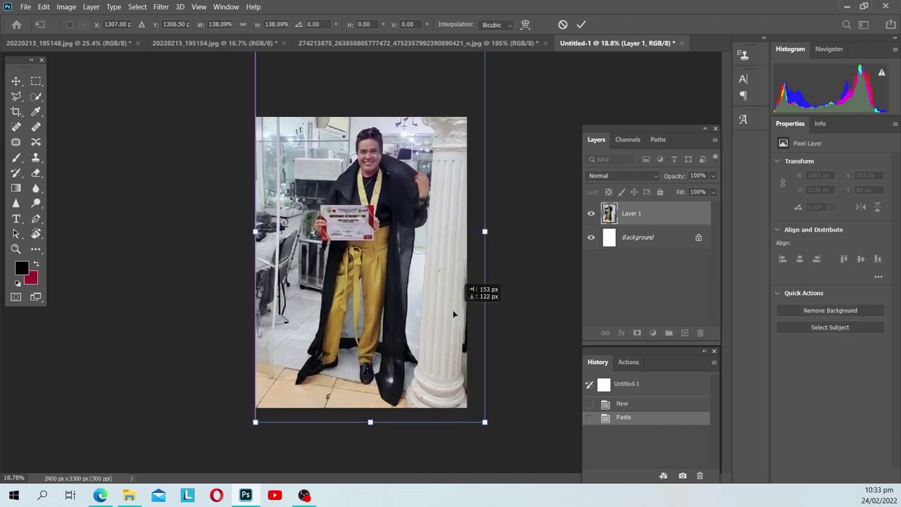
drag(454, 314, 457, 309)
drag(485, 422, 473, 406)
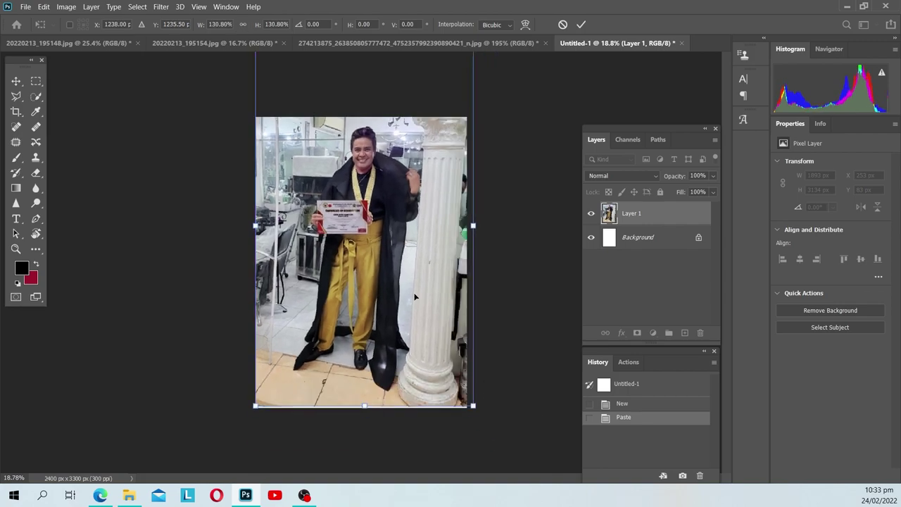
drag(415, 297, 416, 317)
click(581, 24)
scroll(364, 195, up, 2)
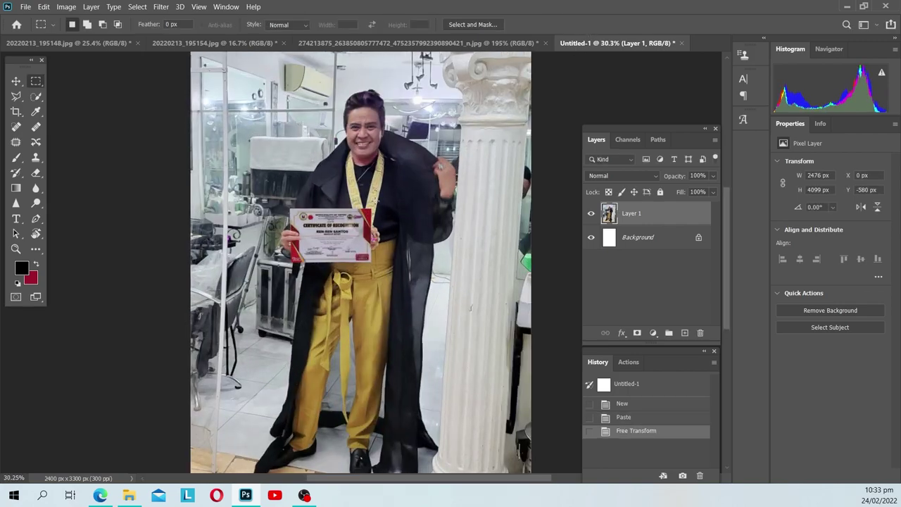
scroll(364, 195, up, 2)
scroll(364, 195, up, 1)
scroll(365, 195, down, 3)
scroll(364, 195, down, 1)
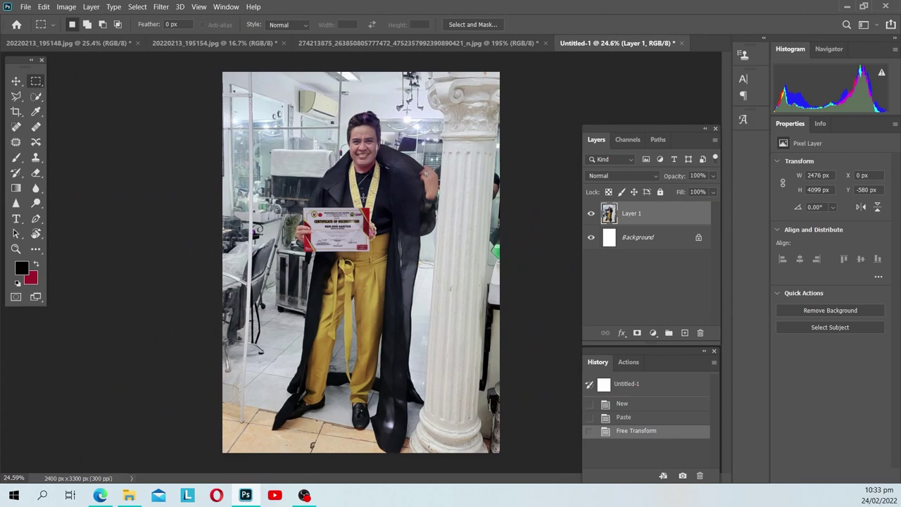
scroll(370, 204, up, 2)
scroll(369, 204, up, 1)
scroll(370, 204, down, 4)
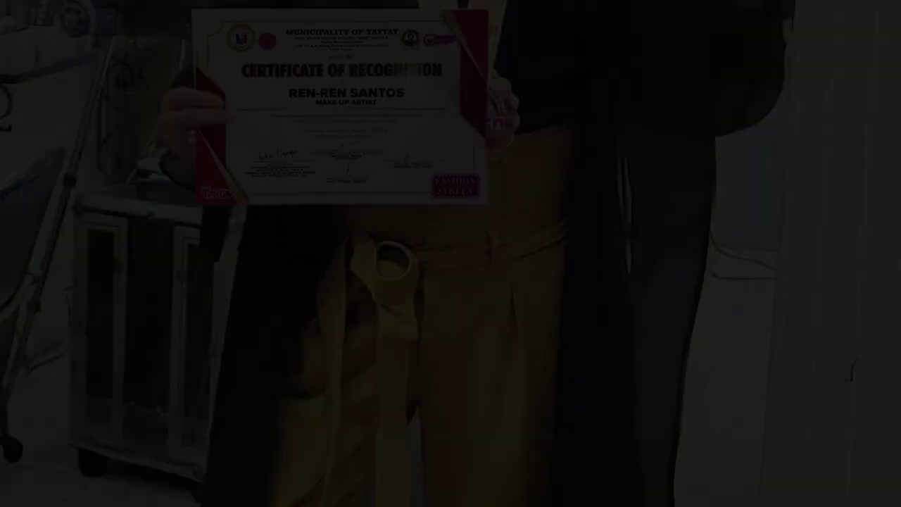